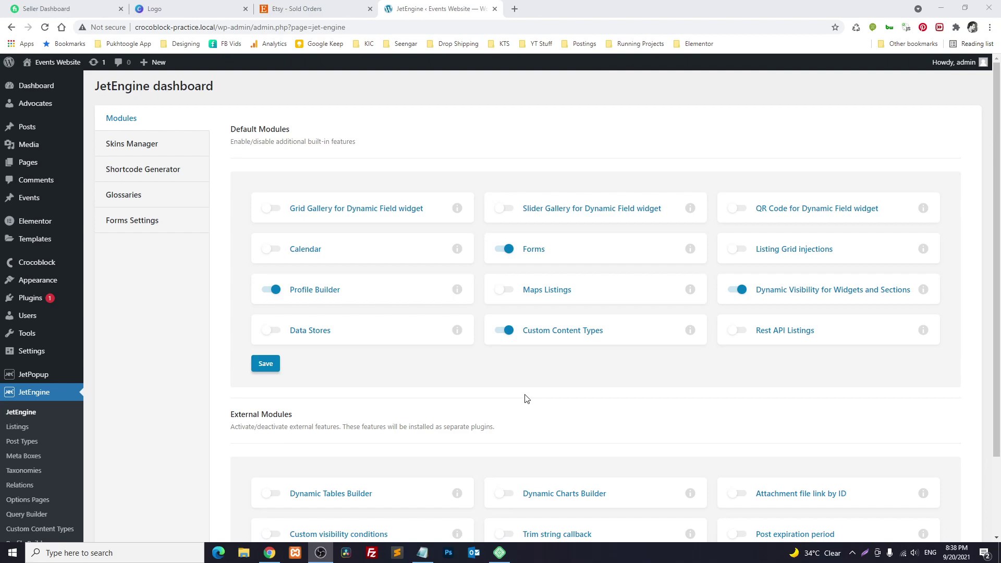
Review the sample event sentence in Notepad, picking out its date and speaker name
left_click(423, 554)
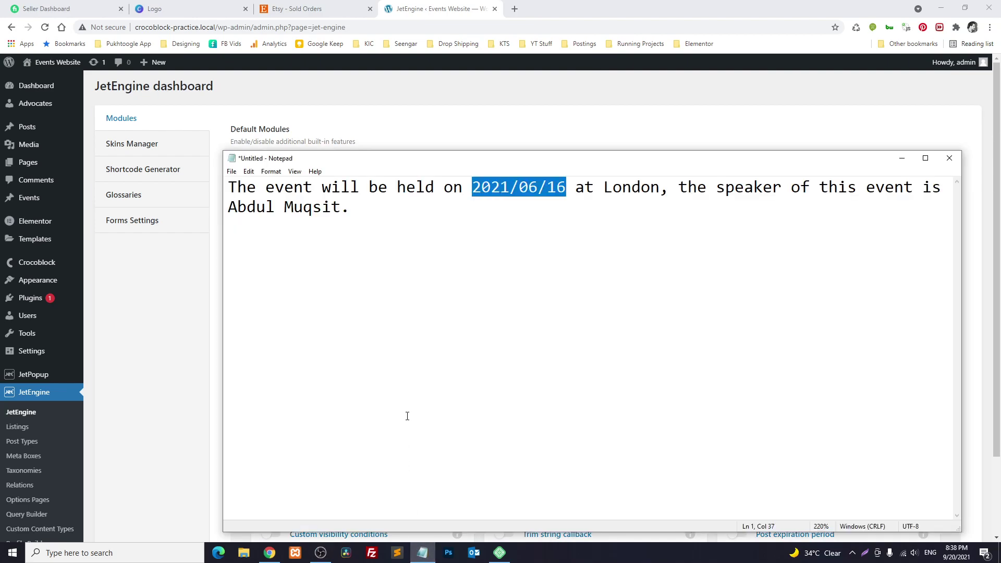
left_click(409, 385)
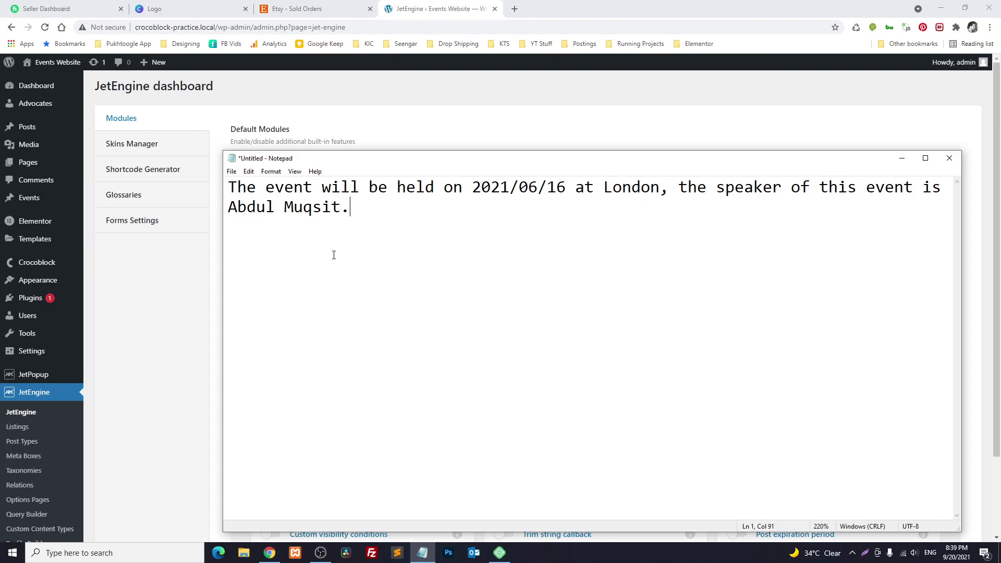
key("ctrl+a")
left_click(310, 238)
left_click_drag(472, 186, 640, 187)
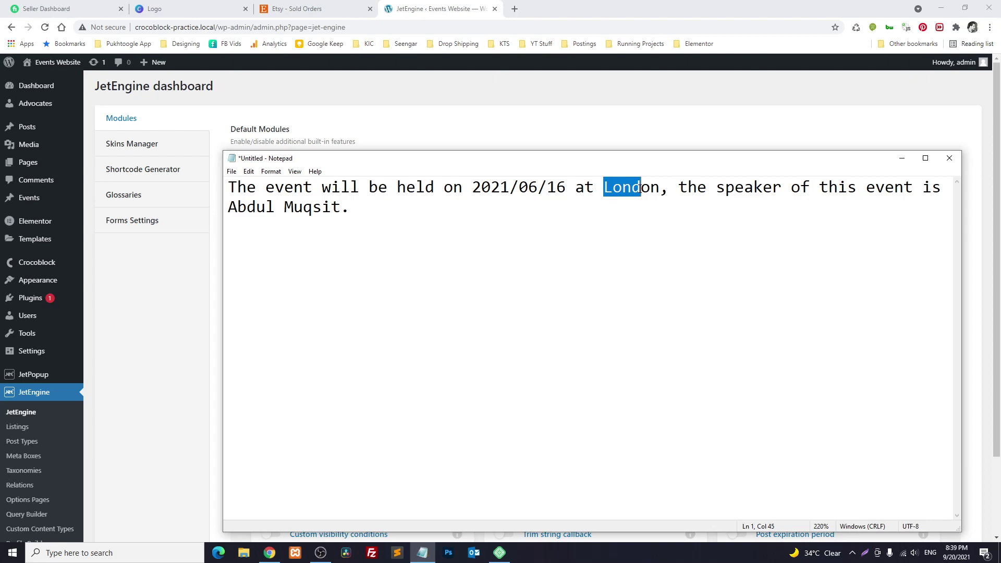
left_click_drag(342, 209, 228, 209)
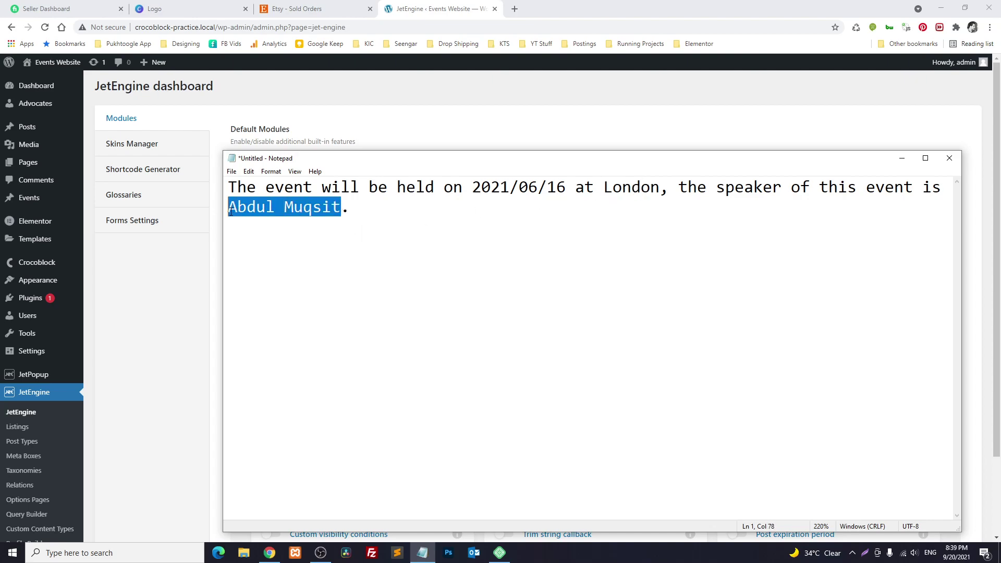
left_click(285, 245)
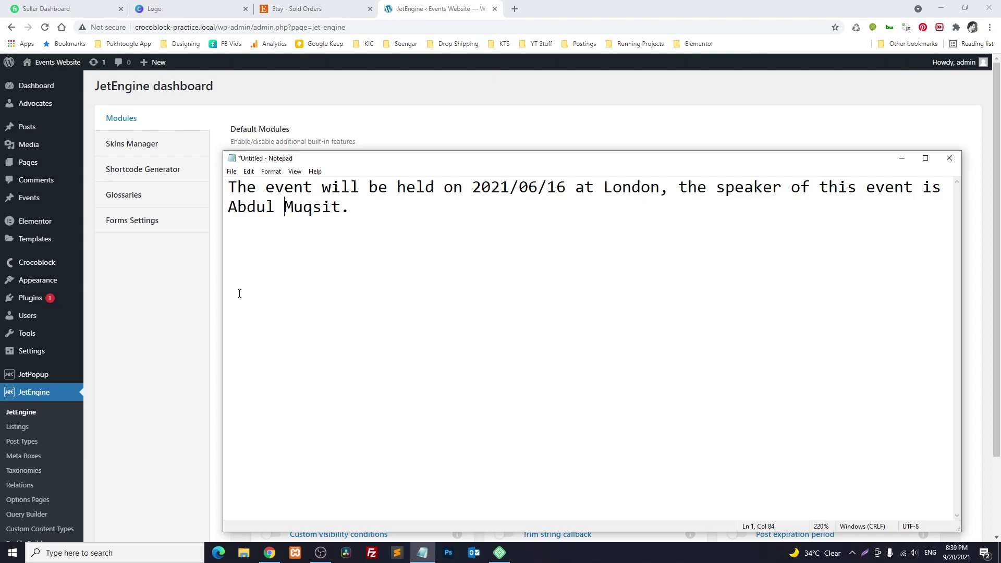
Open the Events post type settings in a new tab and check its Date, Speaker and Location meta fields
left_click(179, 319)
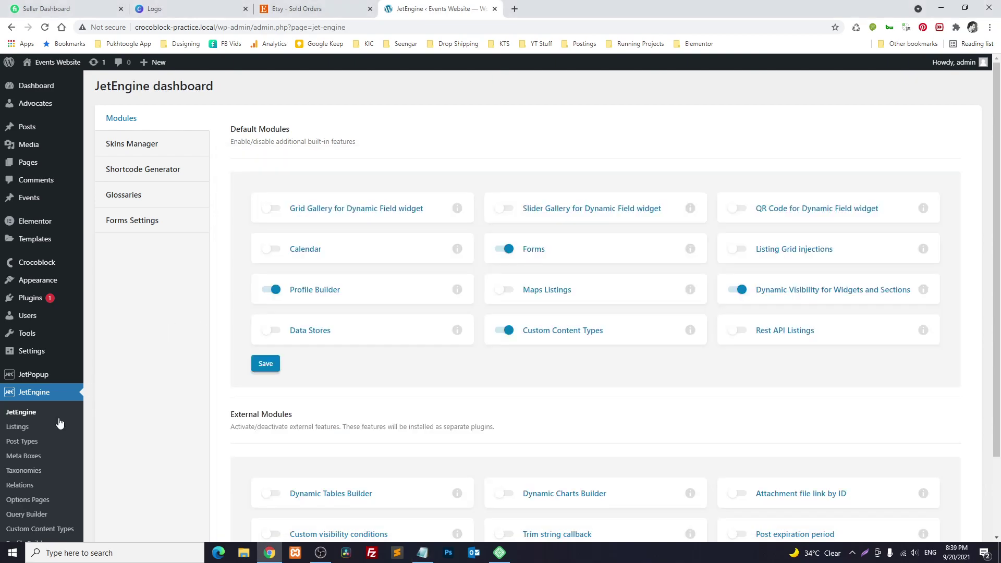
left_click(26, 441)
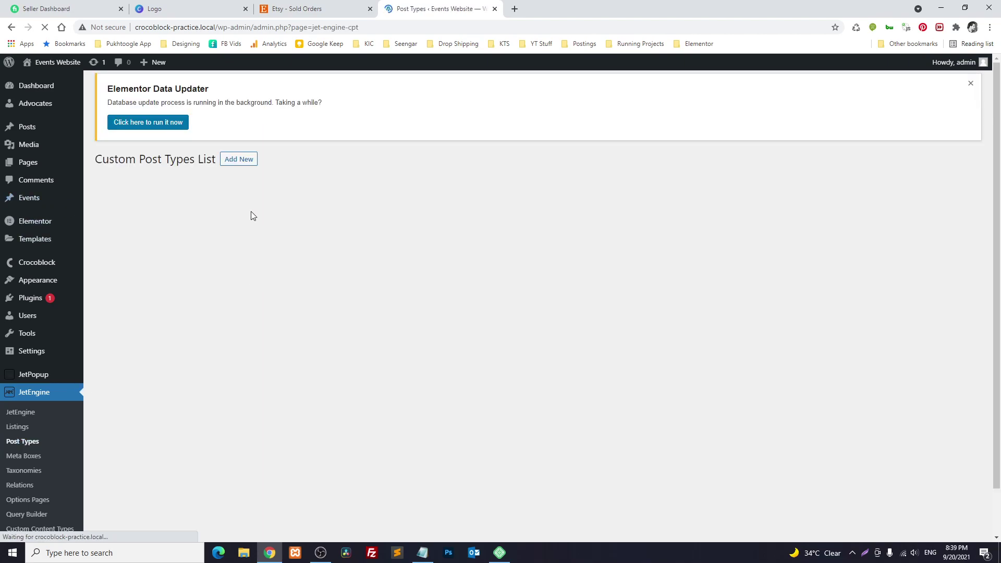
middle_click(114, 225)
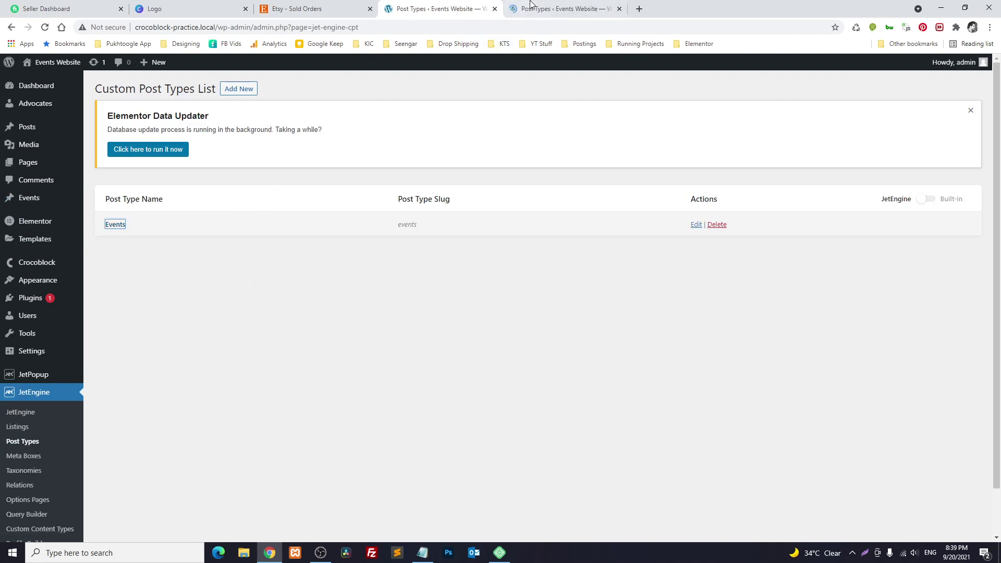
key("ctrl+Tab")
scroll(308, 287, "down", 3)
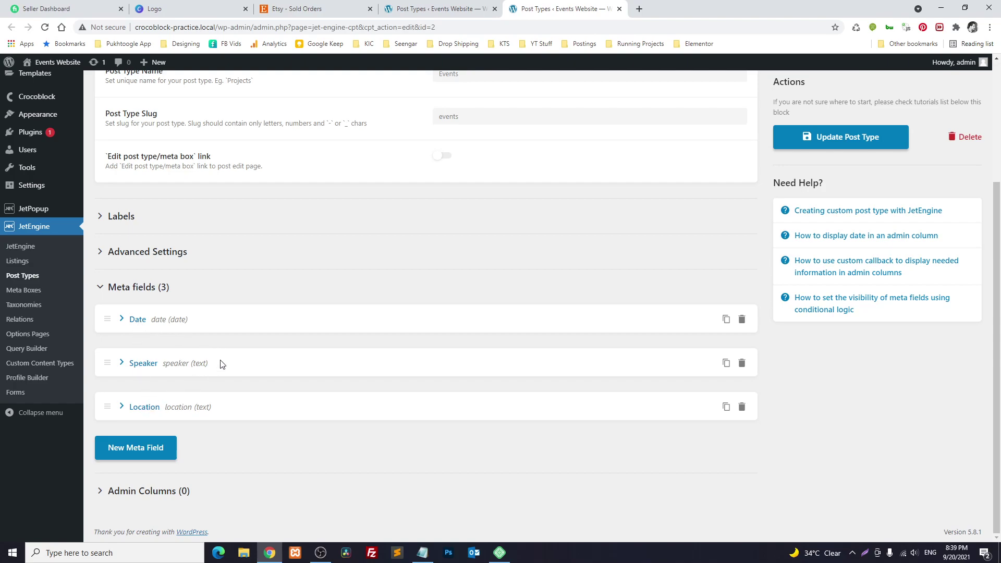
scroll(219, 365, "up", 3)
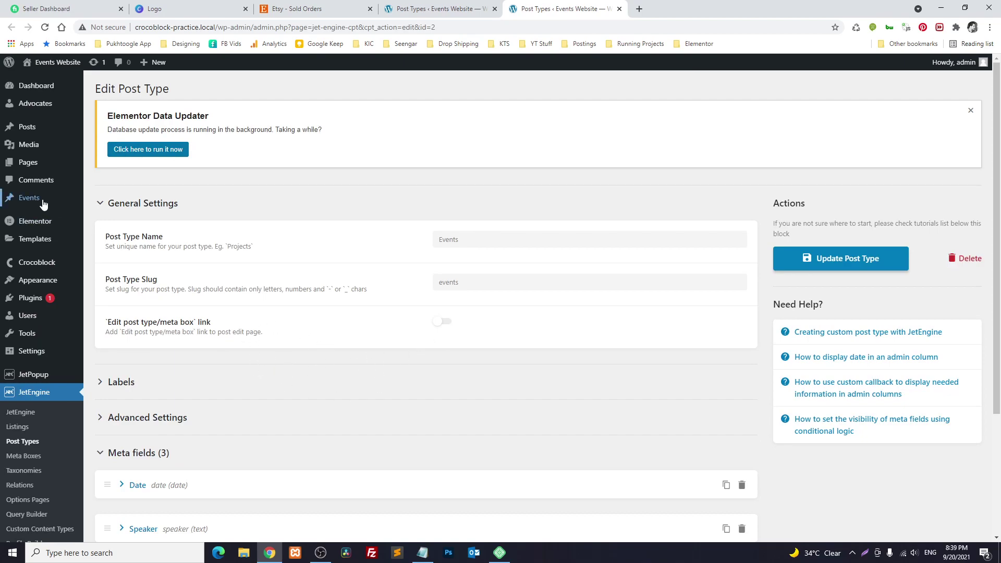
Open the list of Events posts in a new tab
mouse_move(44, 204)
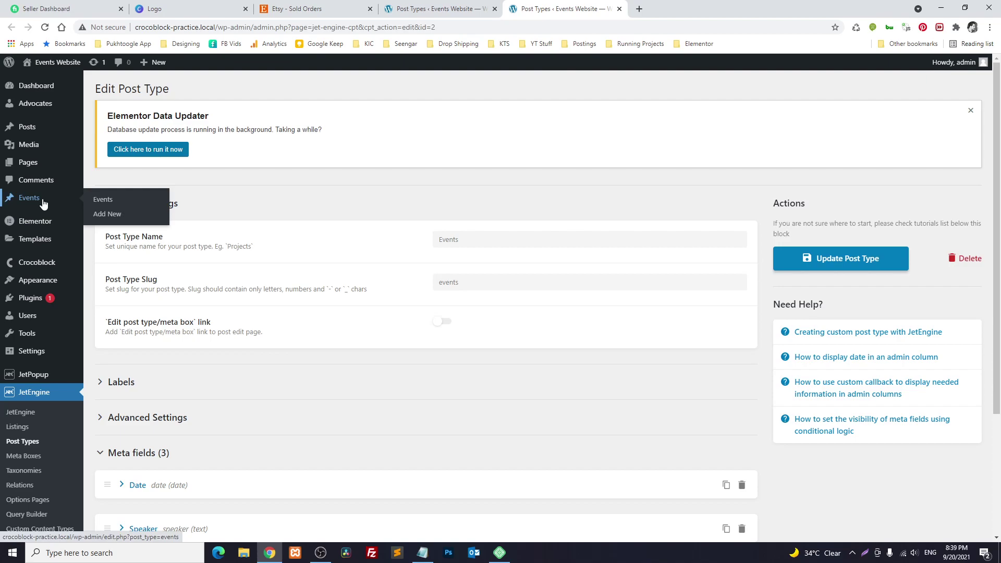
middle_click(115, 201)
left_click(652, 9)
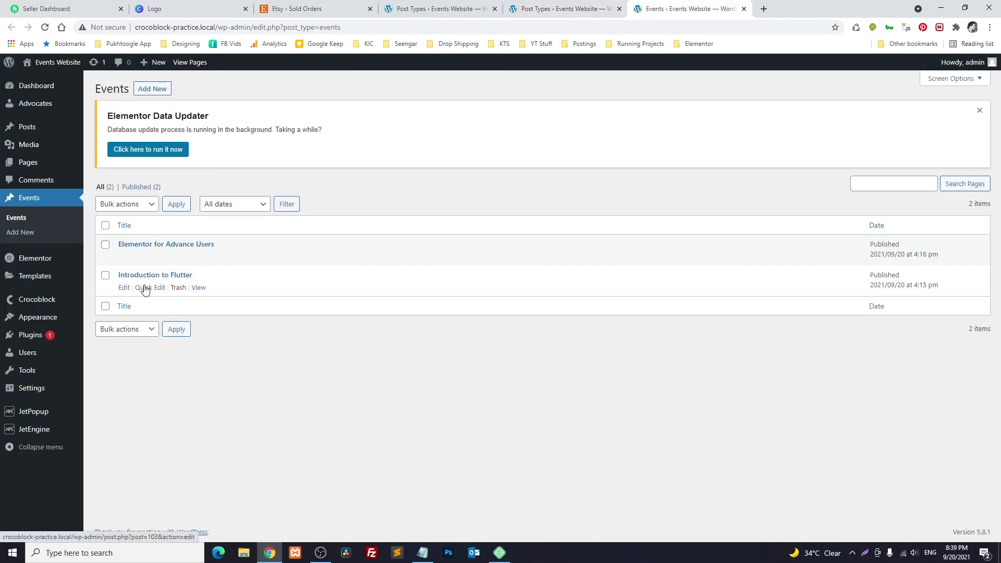
Start a new event titled 'Introduction to Java' with placeholder body text
left_click(162, 92)
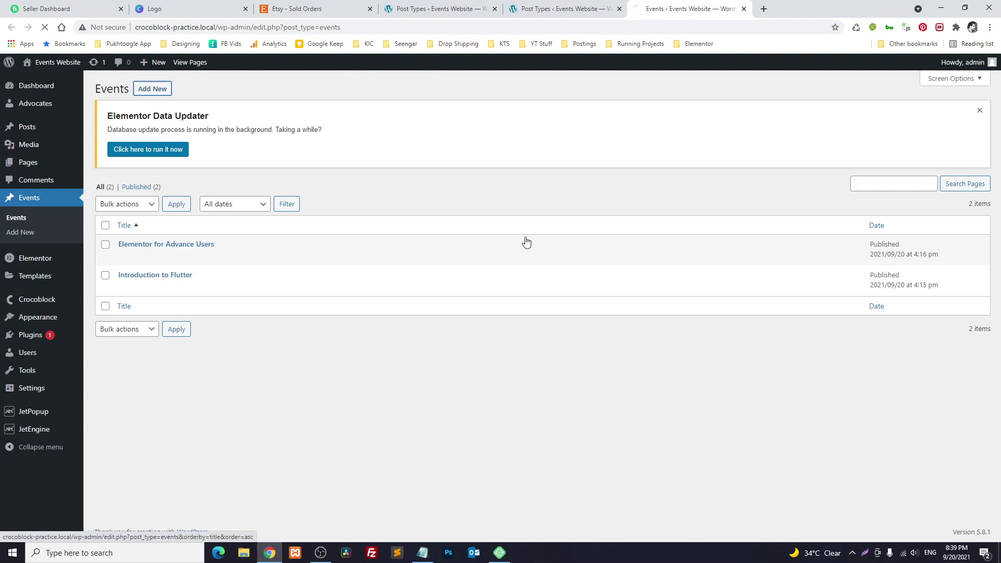
type("Introduction to ")
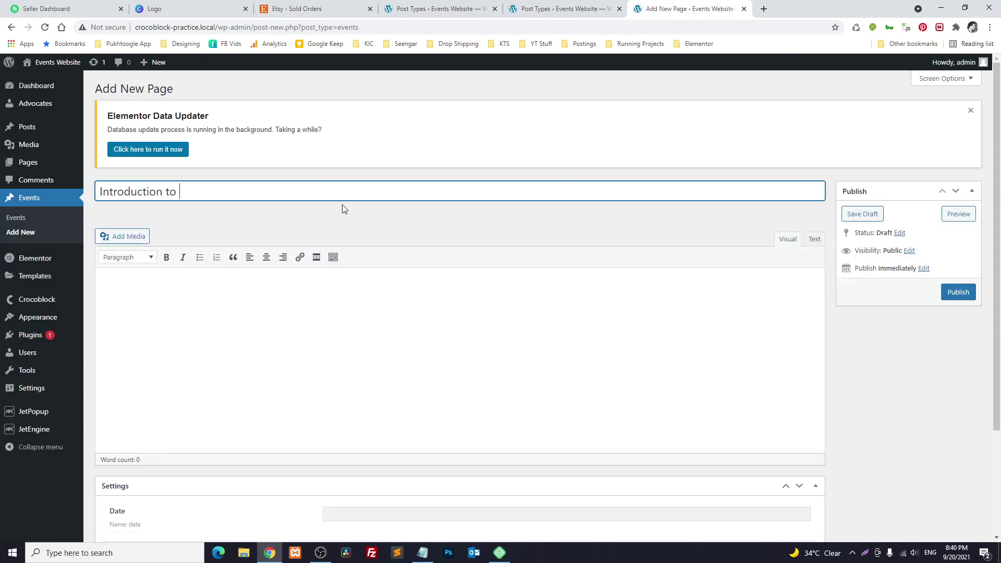
type("Java")
key("Tab")
type("asdfasdfasdfasdfasdf")
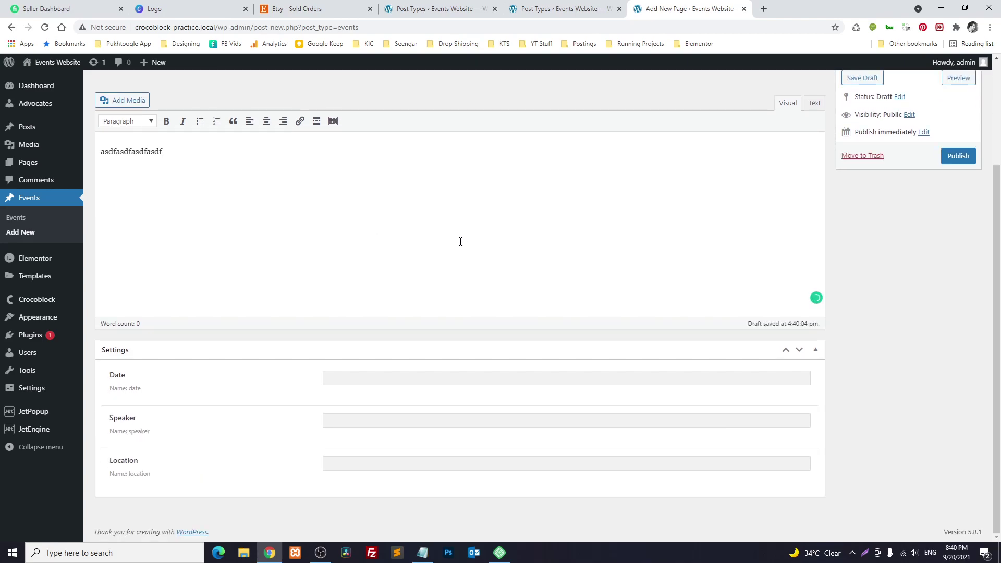
Set the date to 2021-09-18, fill in the speaker and location Dubai, then publish the event
left_click(383, 378)
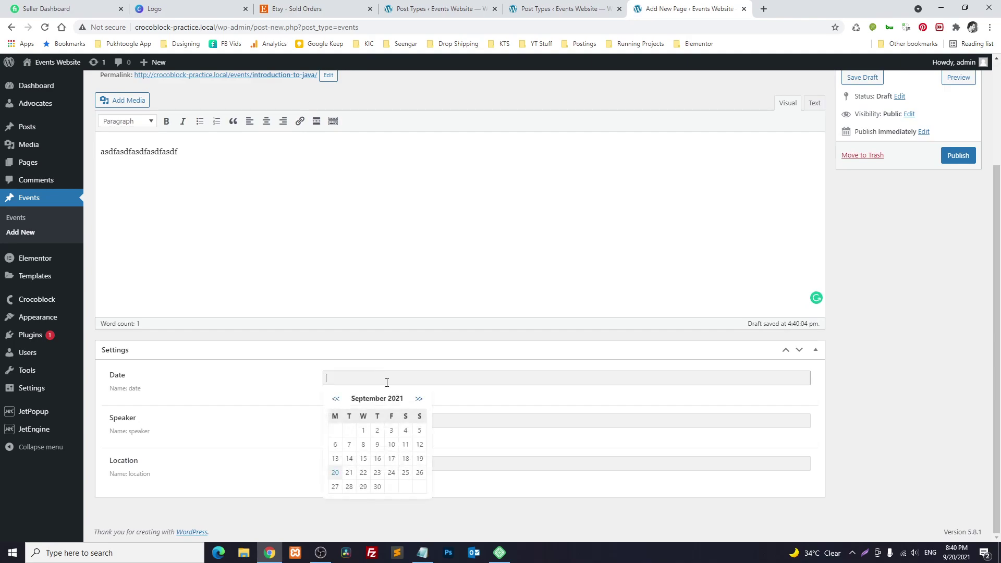
left_click(405, 461)
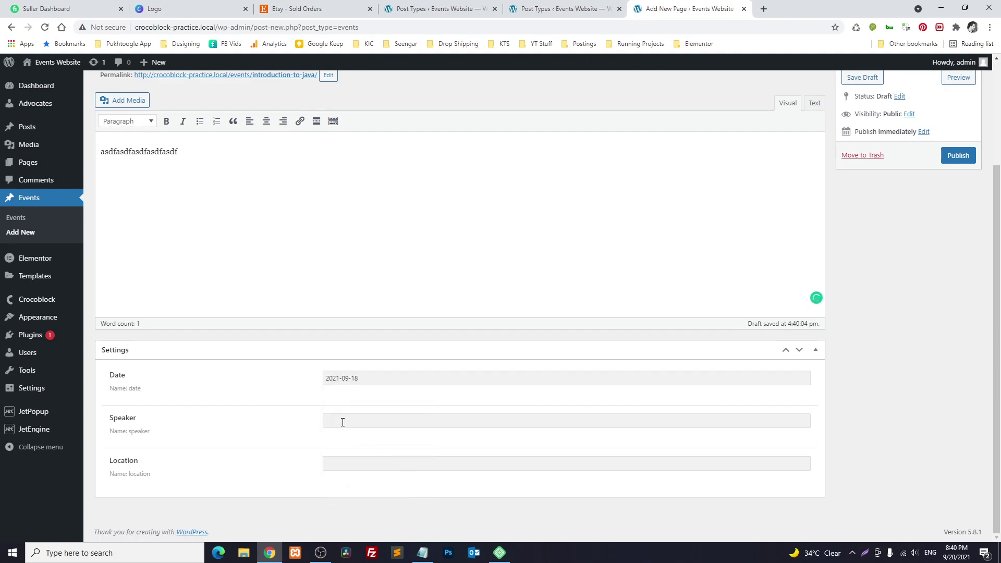
left_click(342, 422)
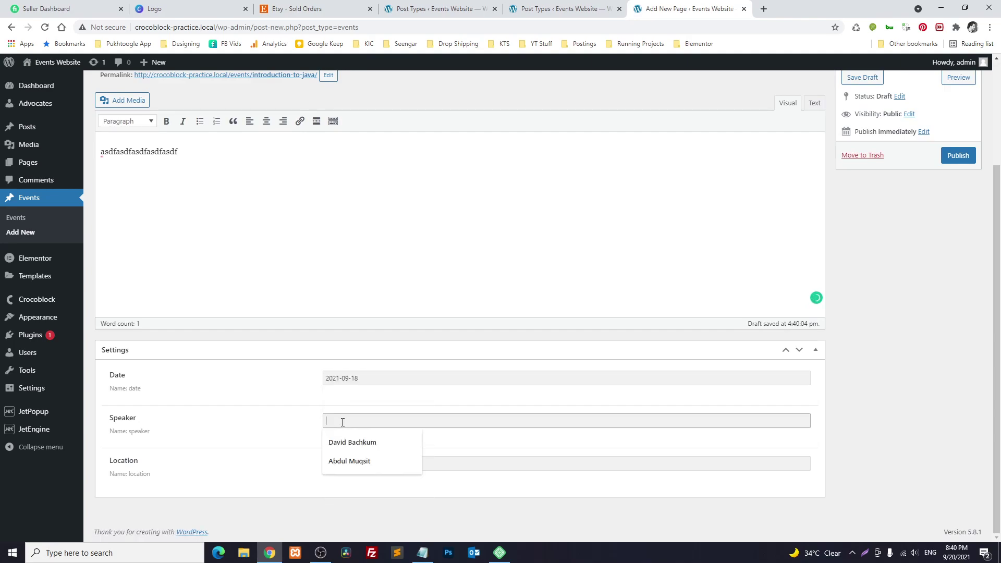
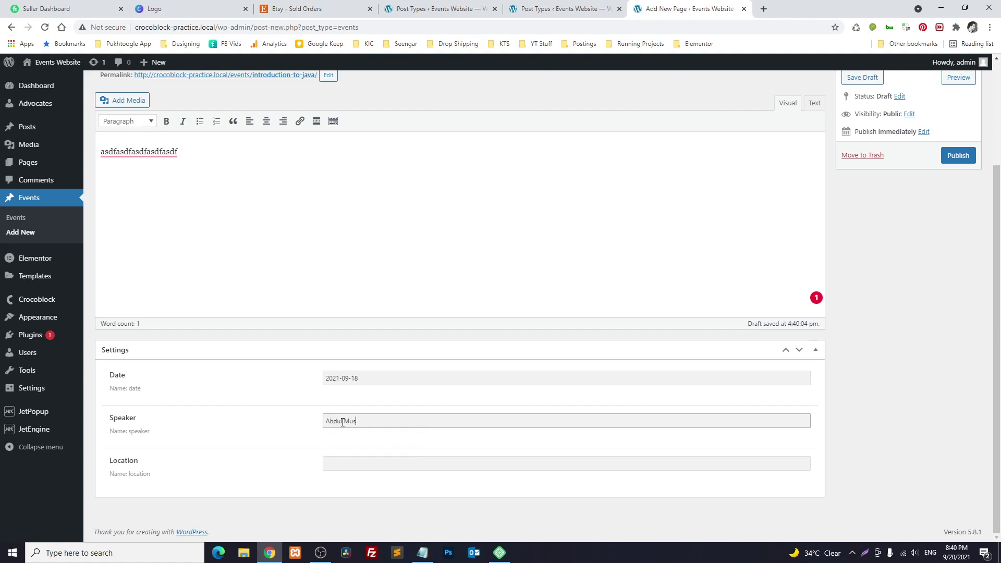
key("Tab")
type("Dubai")
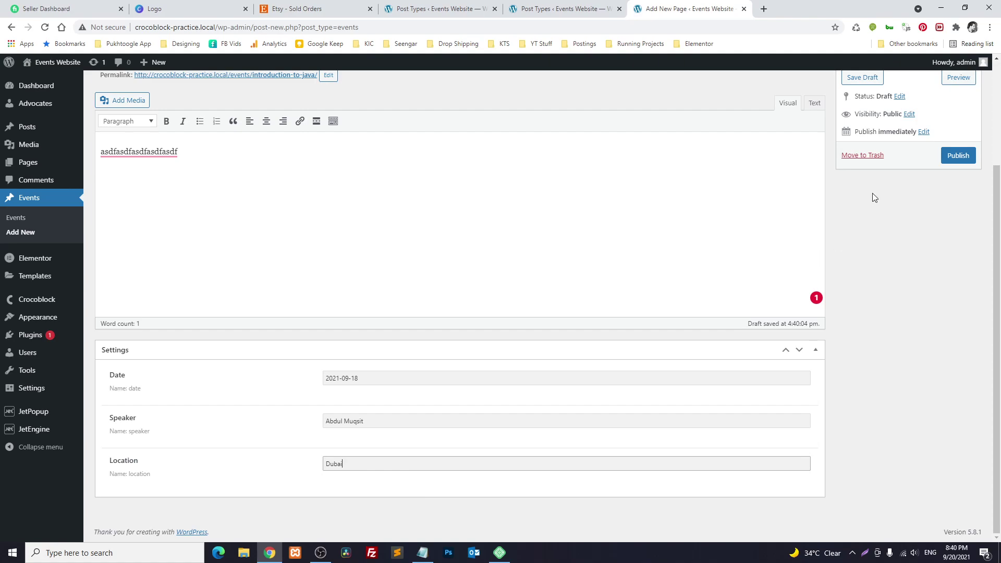
left_click(954, 157)
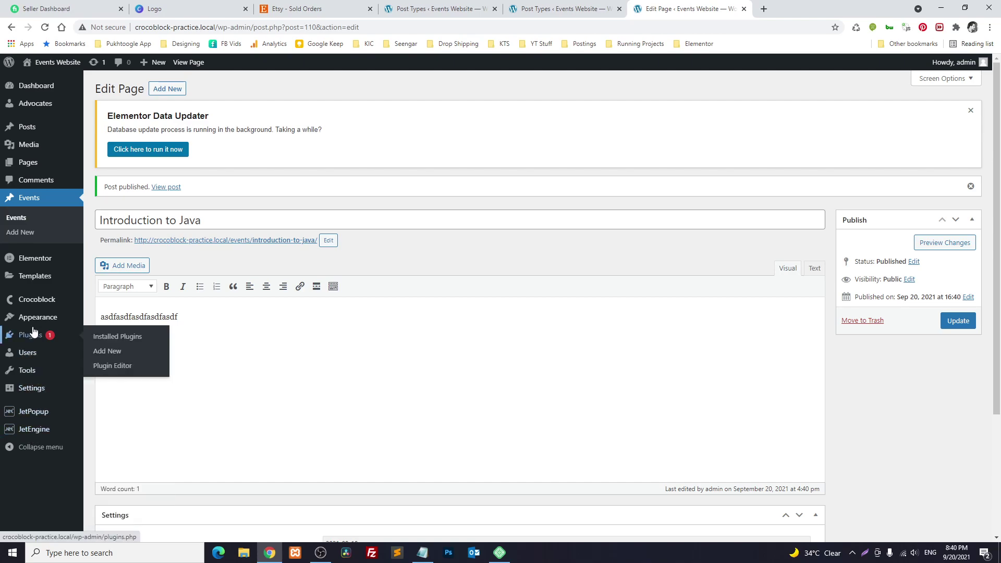
Trash the old Single Event template and create a new Single Post template named 'Single Event'
left_click(130, 307)
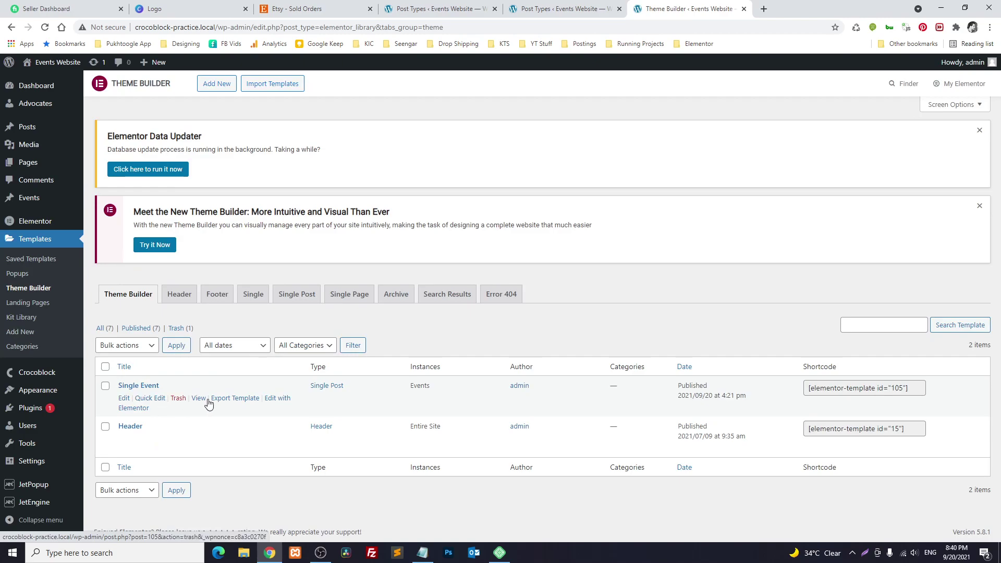
left_click(178, 399)
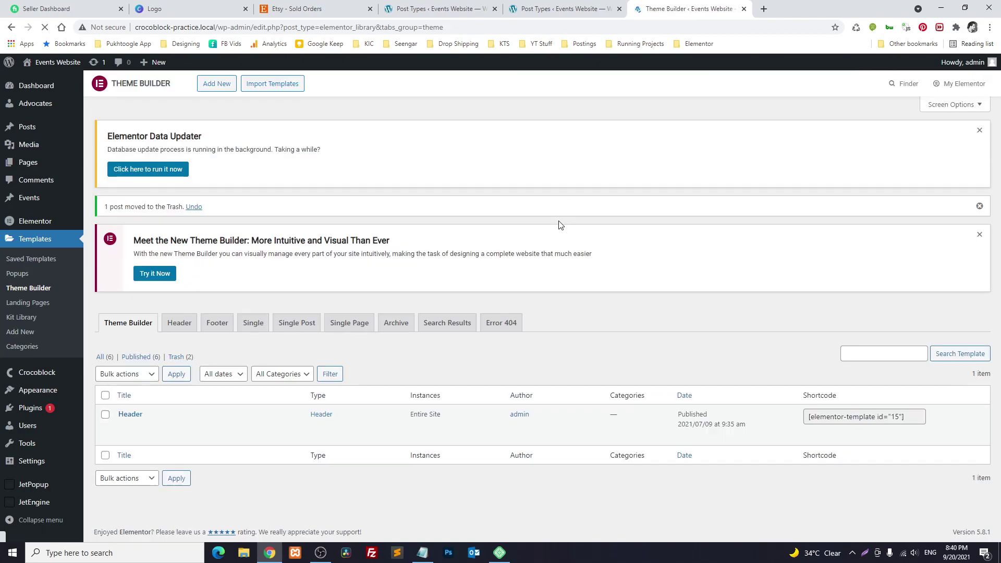
left_click(216, 84)
left_click(574, 297)
left_click(551, 377)
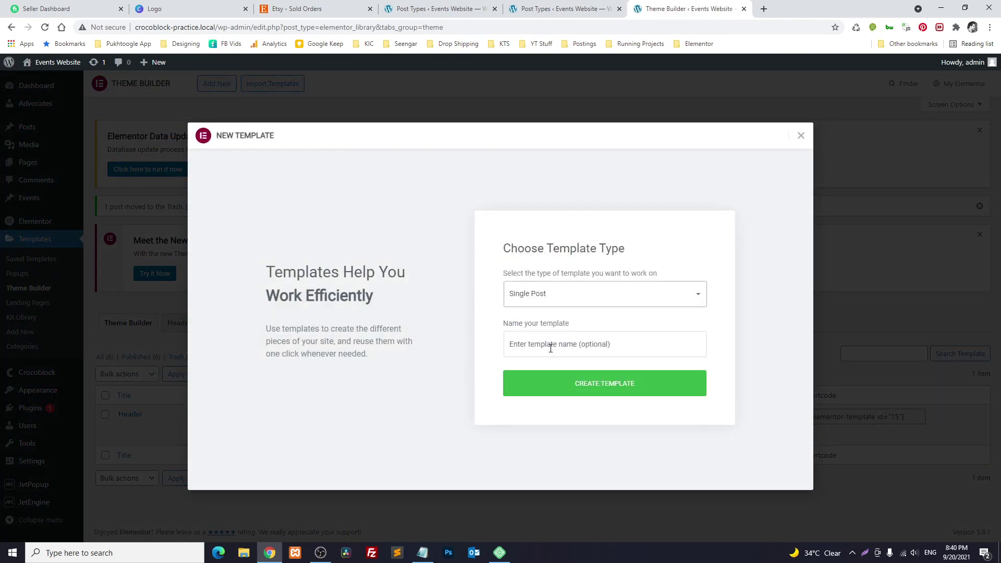
left_click(548, 345)
type("Single ")
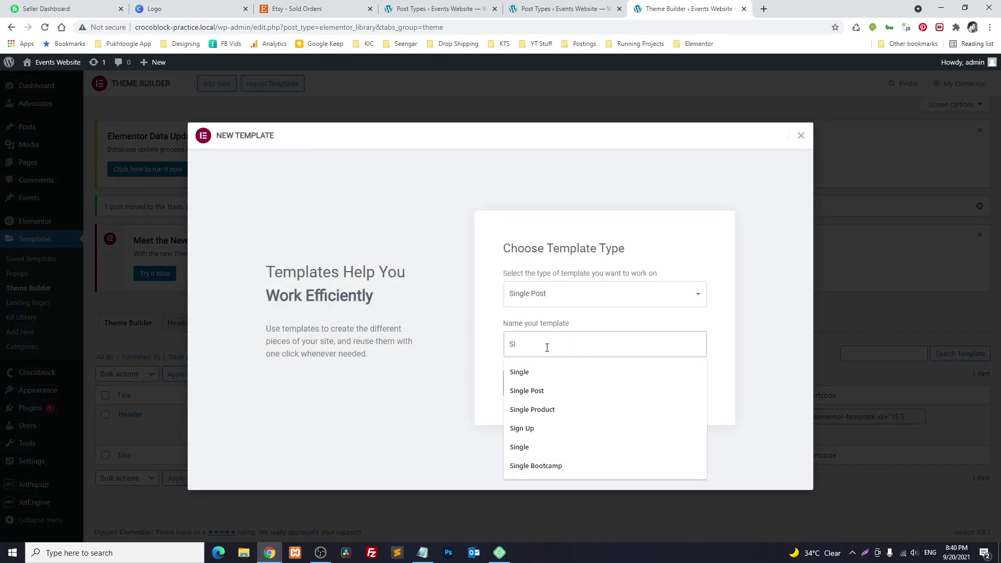
type("Event")
left_click(565, 384)
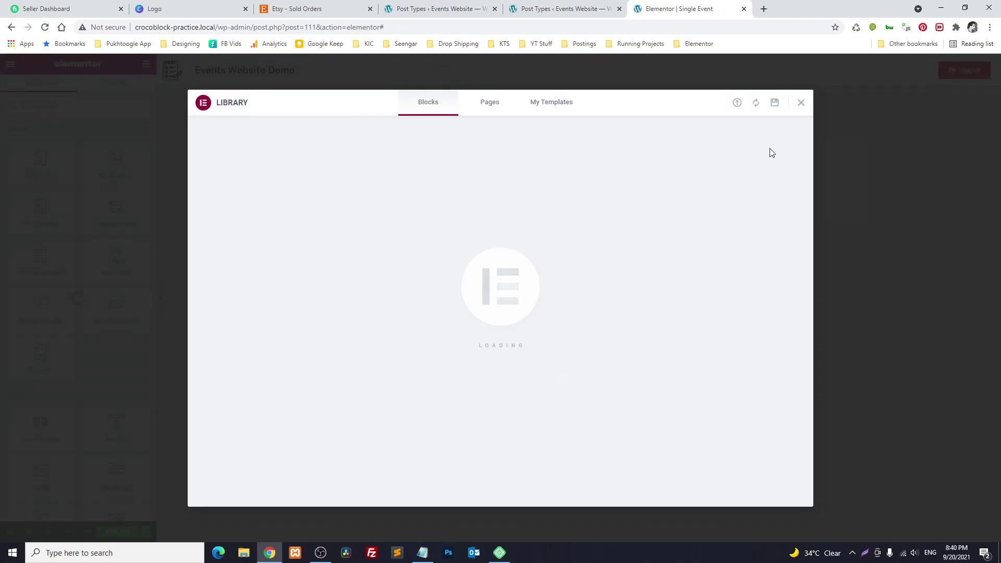
Add a one-column section with 50 padding on all sides and place a Post Title widget in it
left_click(799, 105)
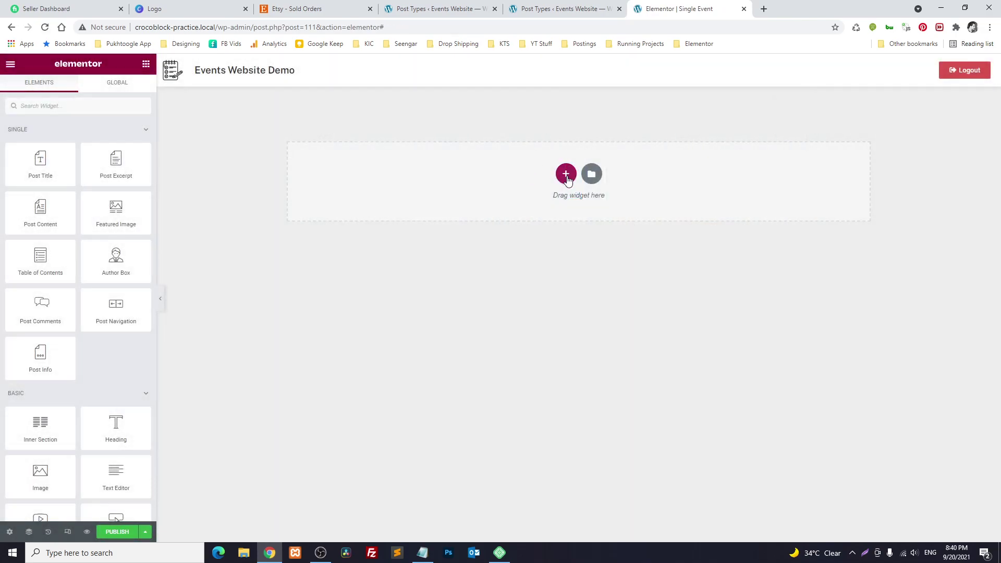
left_click(567, 178)
left_click(447, 207)
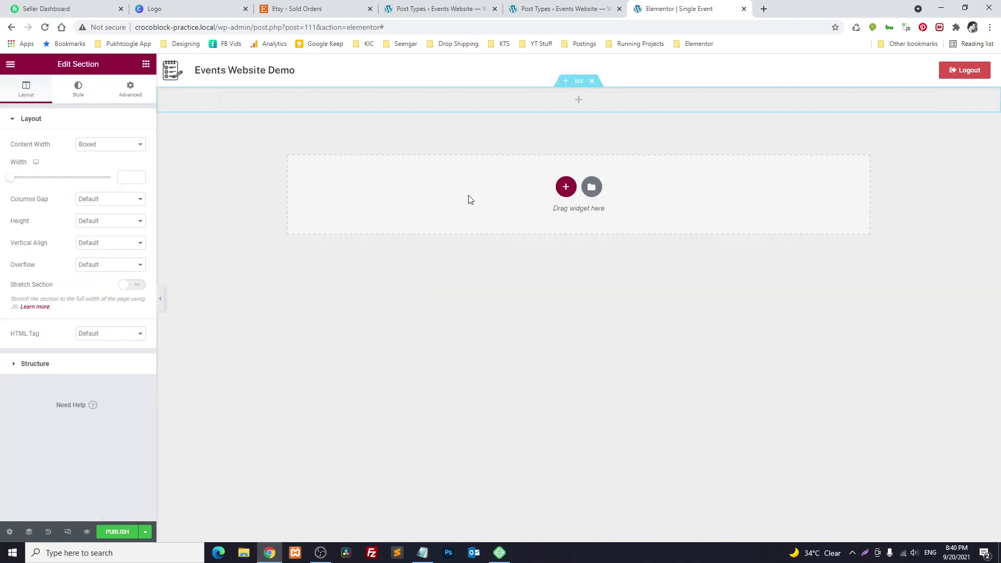
left_click(130, 88)
left_click(76, 197)
type("500")
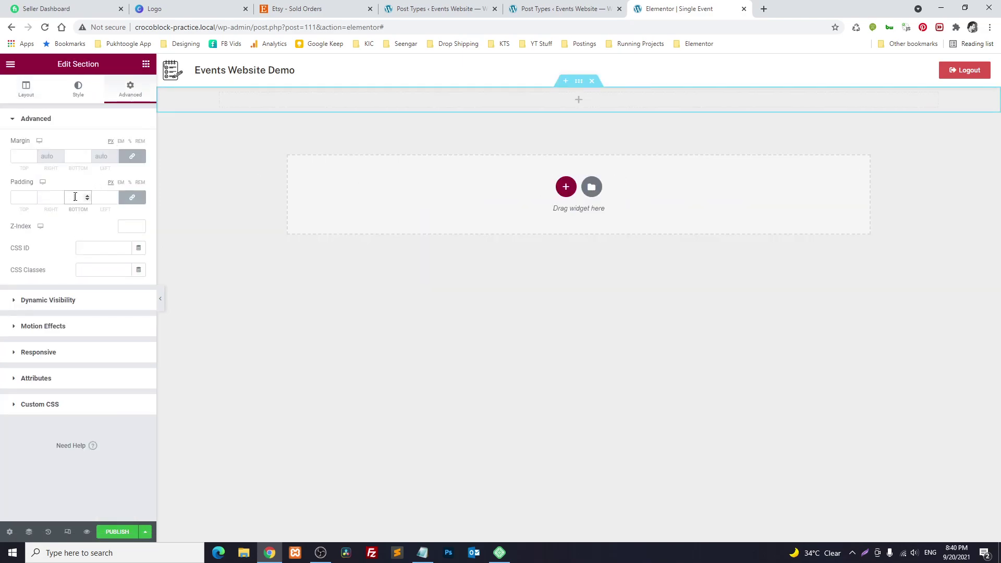
key("BackSpace")
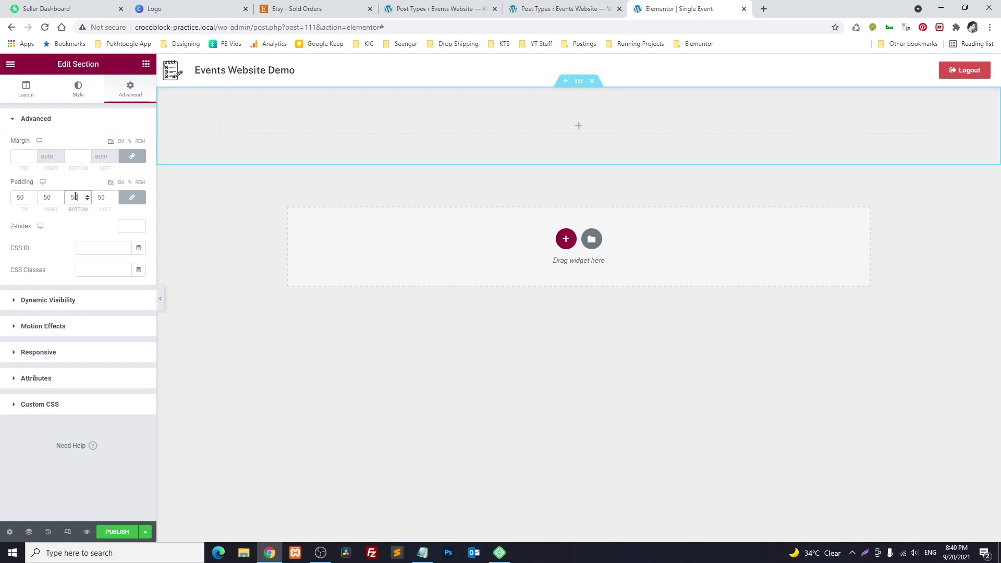
left_click(146, 64)
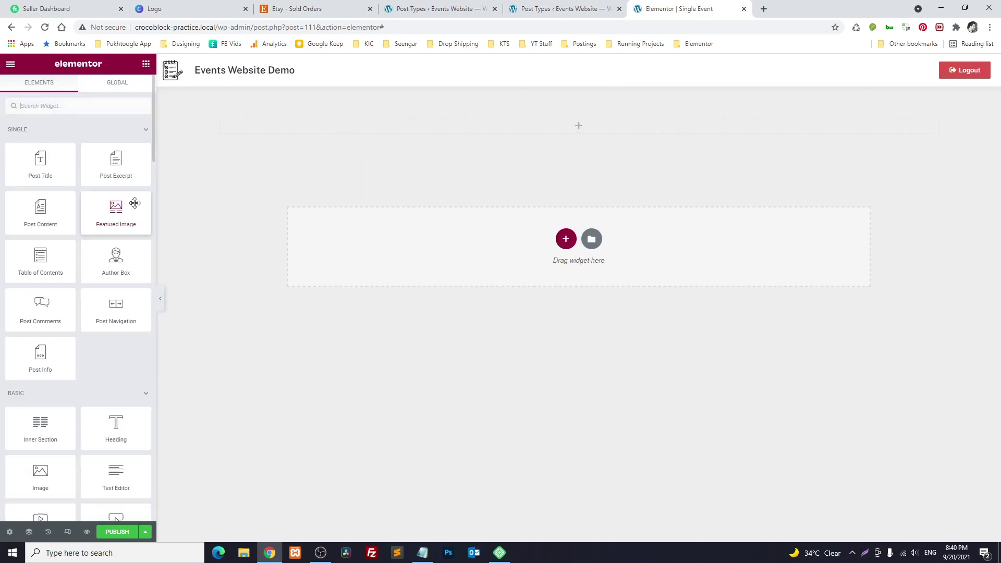
left_click_drag(32, 168, 314, 131)
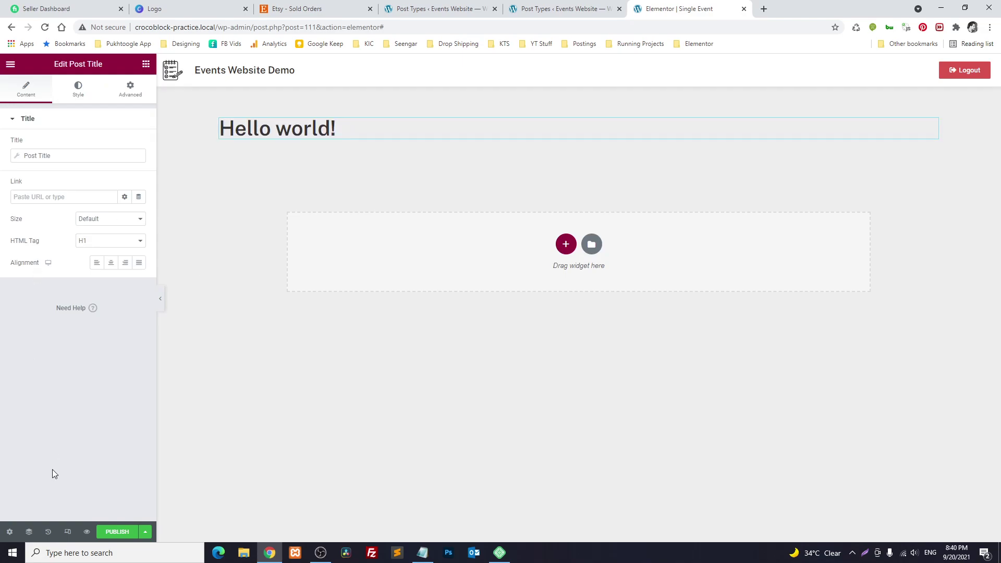
Set the template preview to the Events post 'Introduction to Flutter' and apply it
left_click(9, 531)
left_click(108, 255)
left_click(80, 182)
left_click(63, 225)
left_click(78, 211)
type("flu")
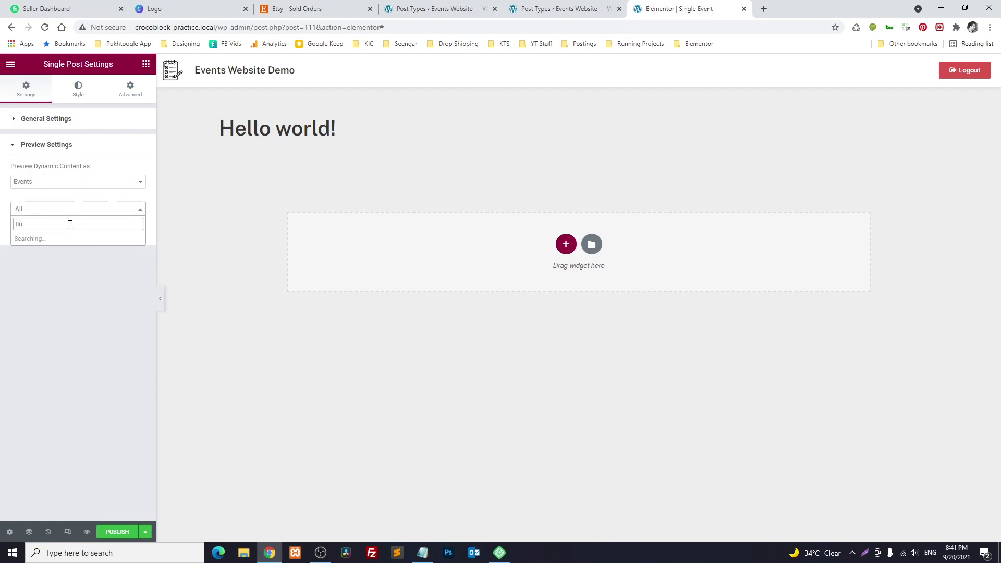
left_click(61, 239)
left_click(97, 232)
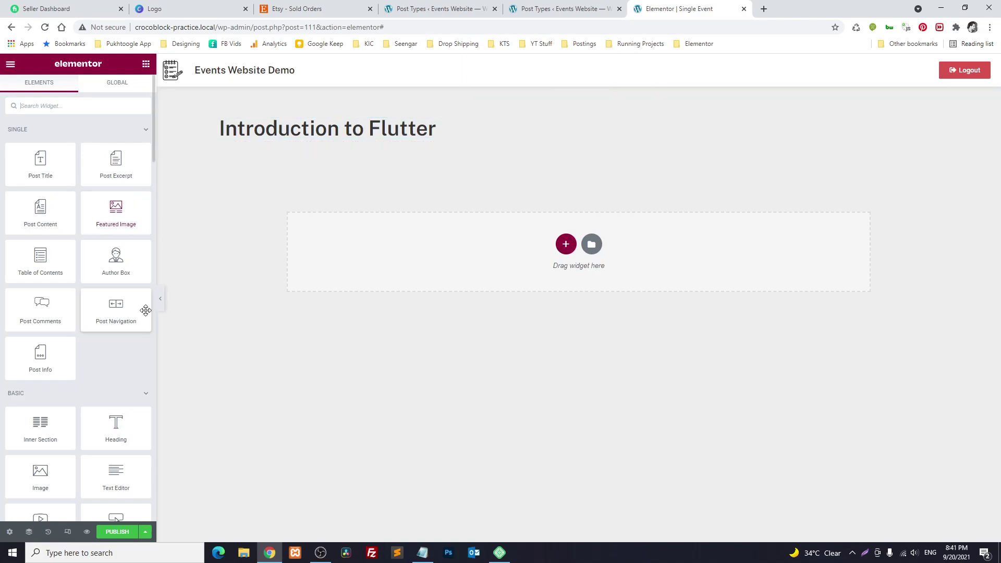
Add a heading under the title whose dynamic text is the Custom Field › Speaker value
left_click_drag(116, 423, 304, 140)
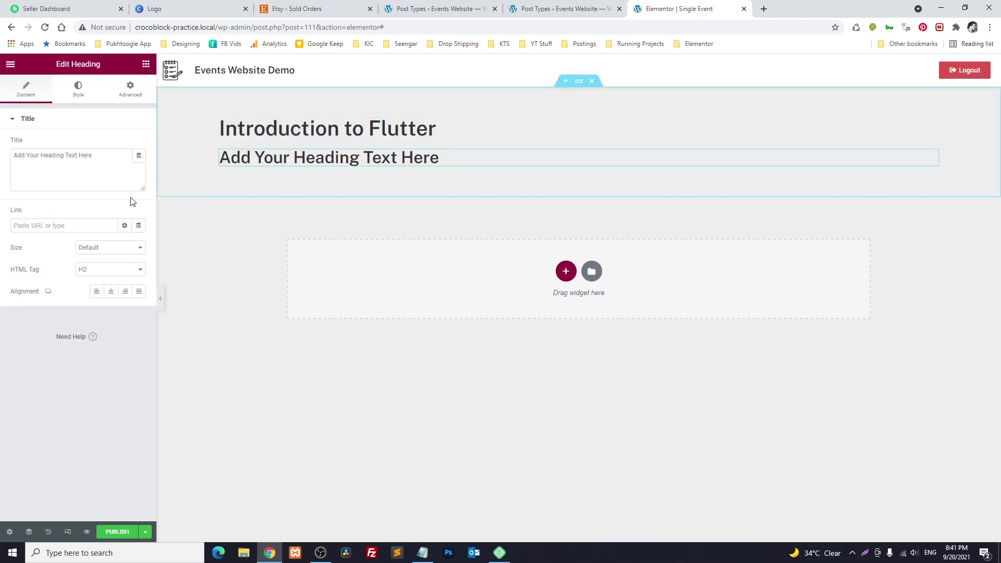
left_click(139, 156)
scroll(82, 280, "down", 5)
left_click(57, 244)
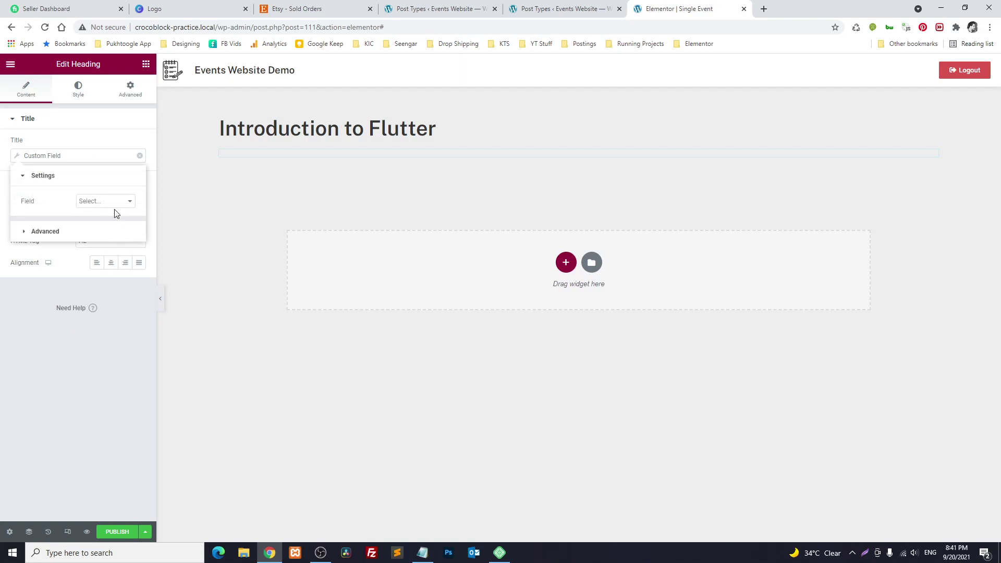
left_click(115, 206)
left_click(112, 228)
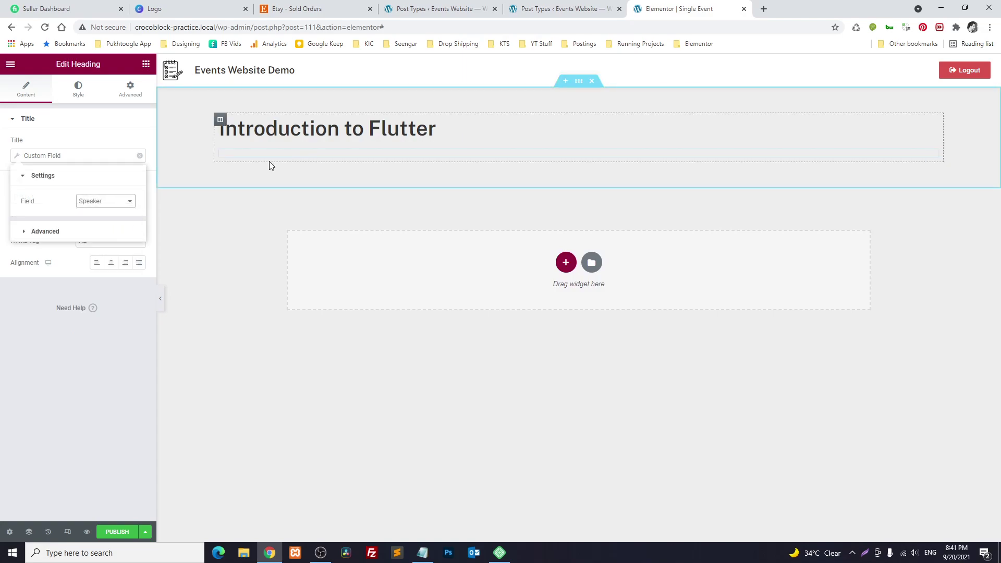
left_click(91, 349)
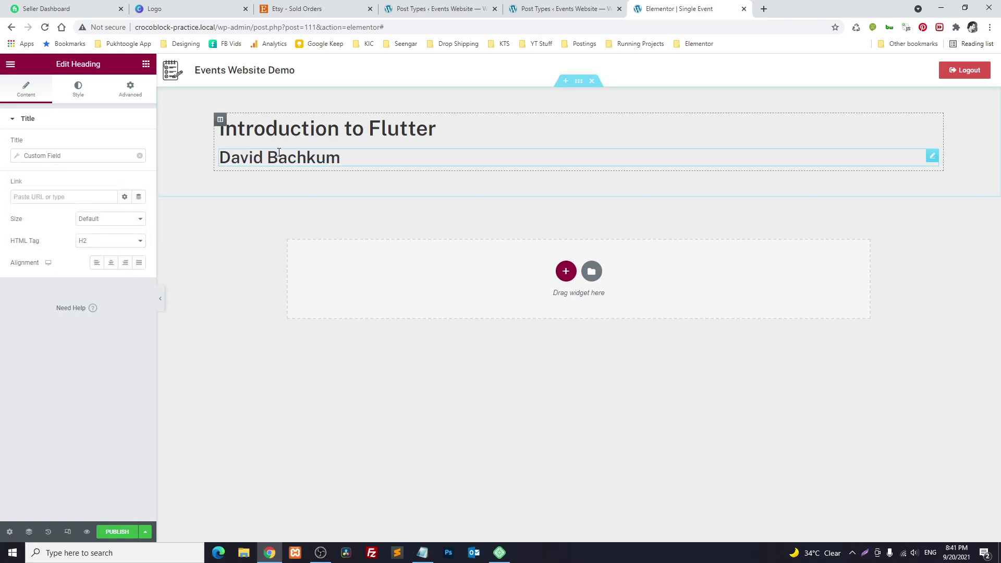
left_click(422, 553)
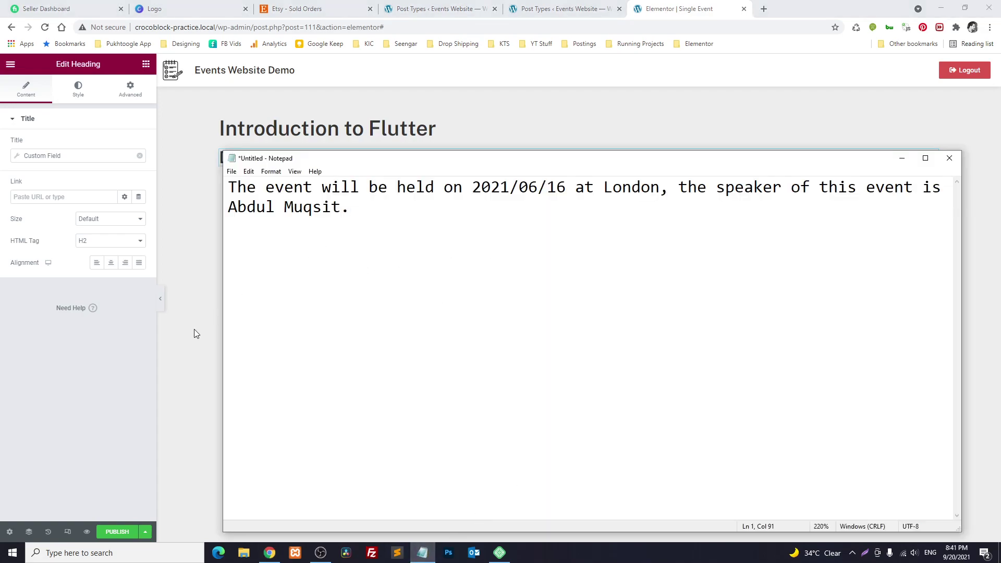
In JetEngine's Shortcode Generator, build a Meta Field shortcode for the field 'date'
left_click(194, 330)
left_click(443, 8)
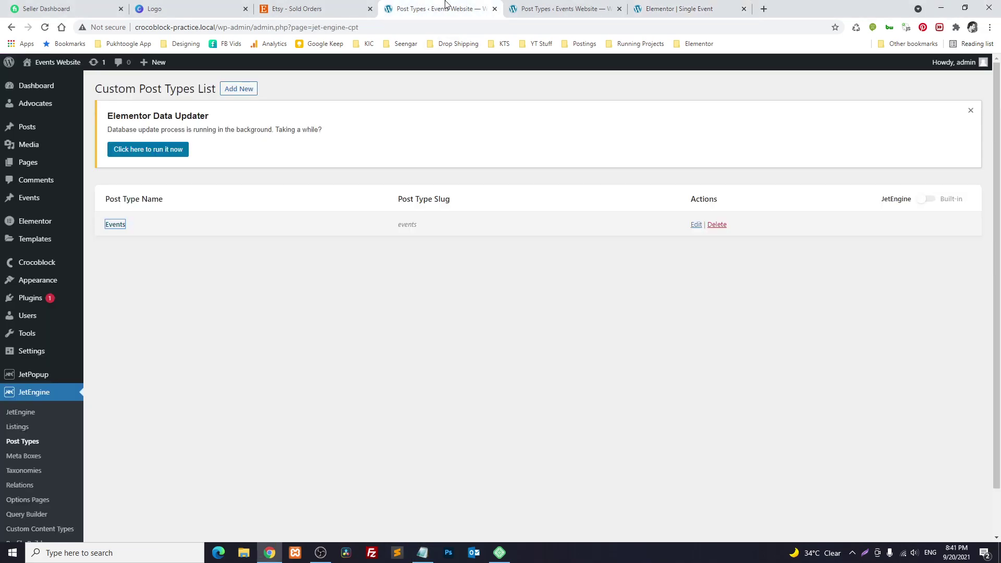
scroll(119, 309, "down", 2)
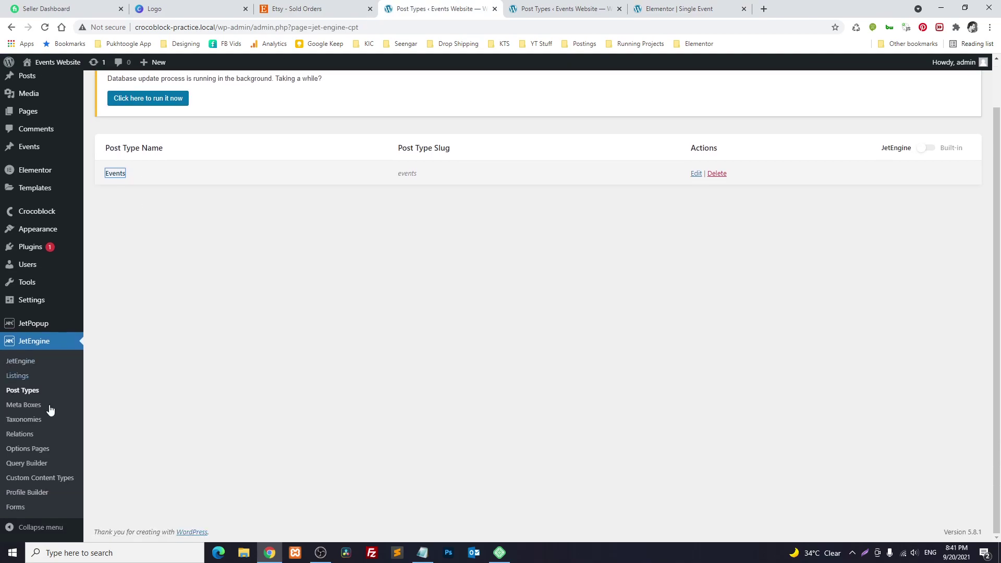
left_click(19, 361)
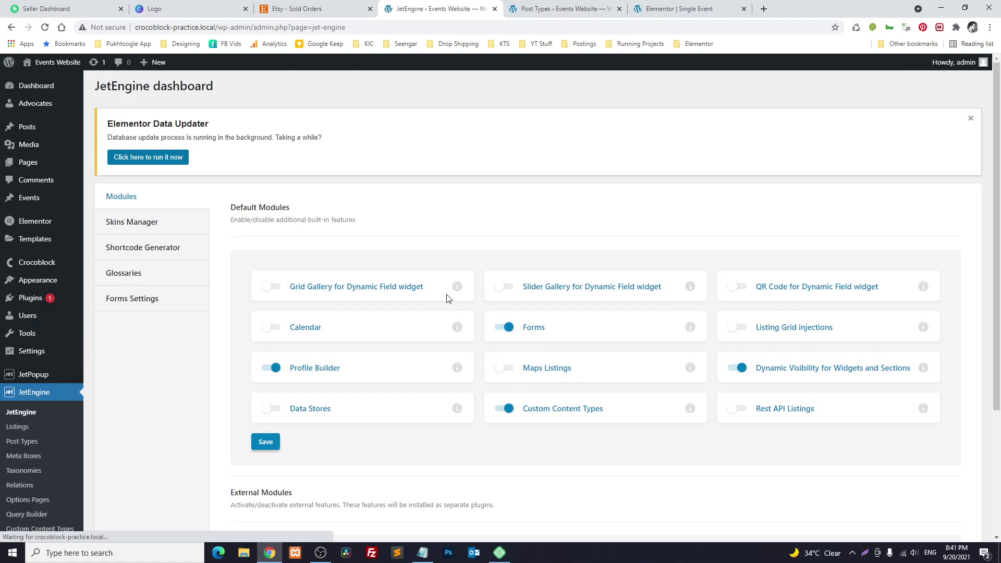
left_click(156, 256)
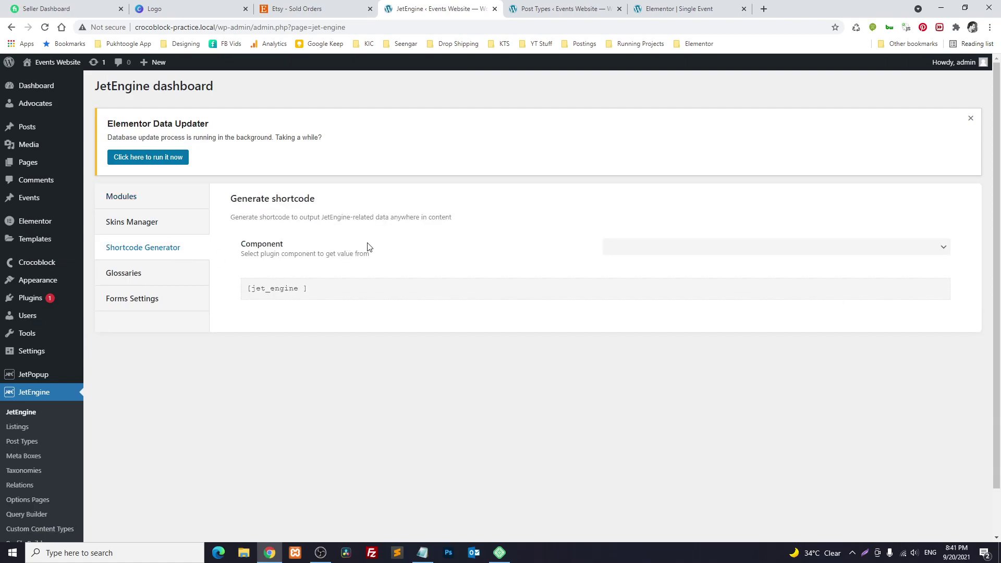
left_click(628, 253)
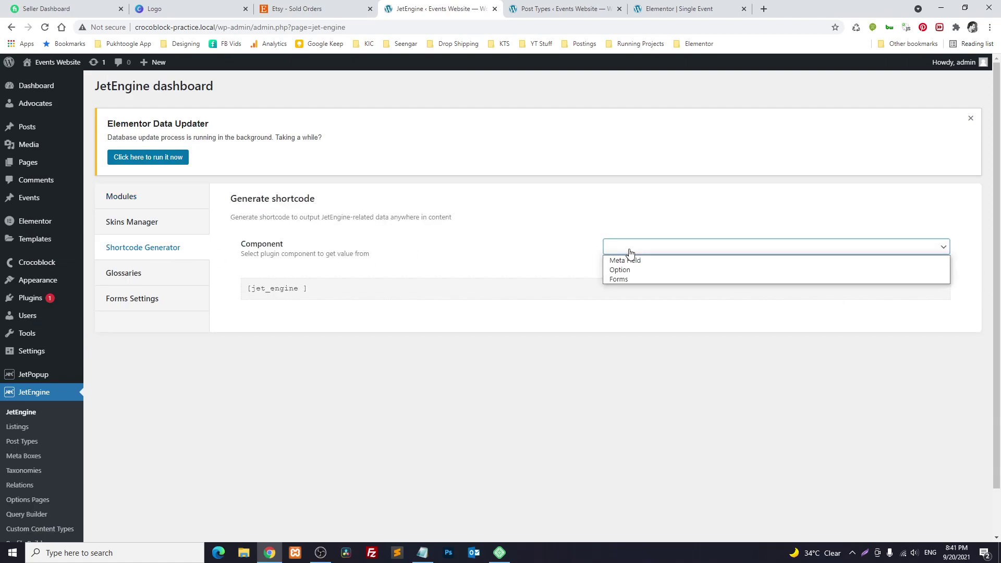
left_click(628, 261)
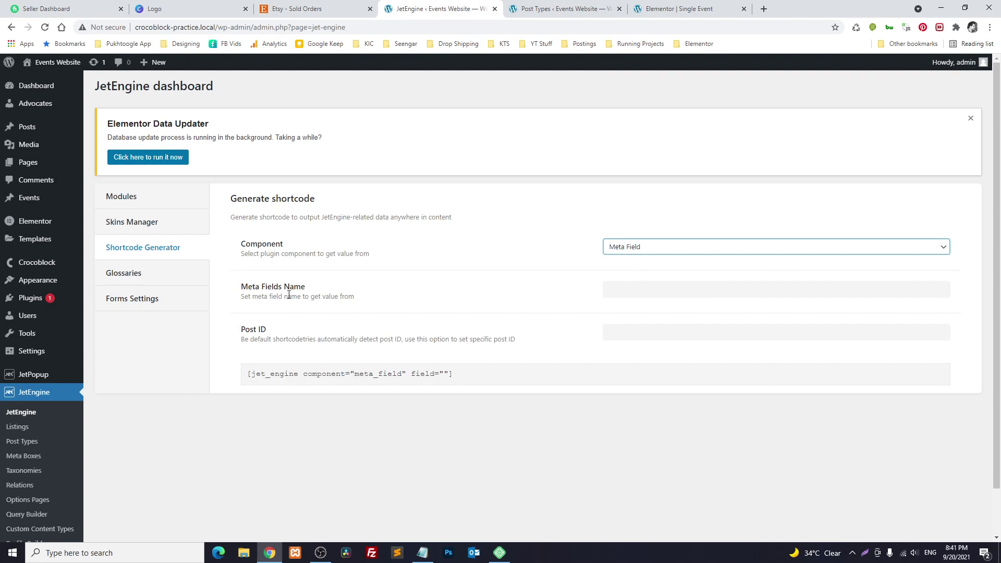
left_click(647, 291)
type("date")
Copy the generated date shortcode and select the date 2021/06/16 in the Notepad sentence
left_click_drag(472, 373, 256, 374)
right_click(256, 374)
left_click(276, 382)
left_click(423, 553)
left_click_drag(470, 190, 565, 189)
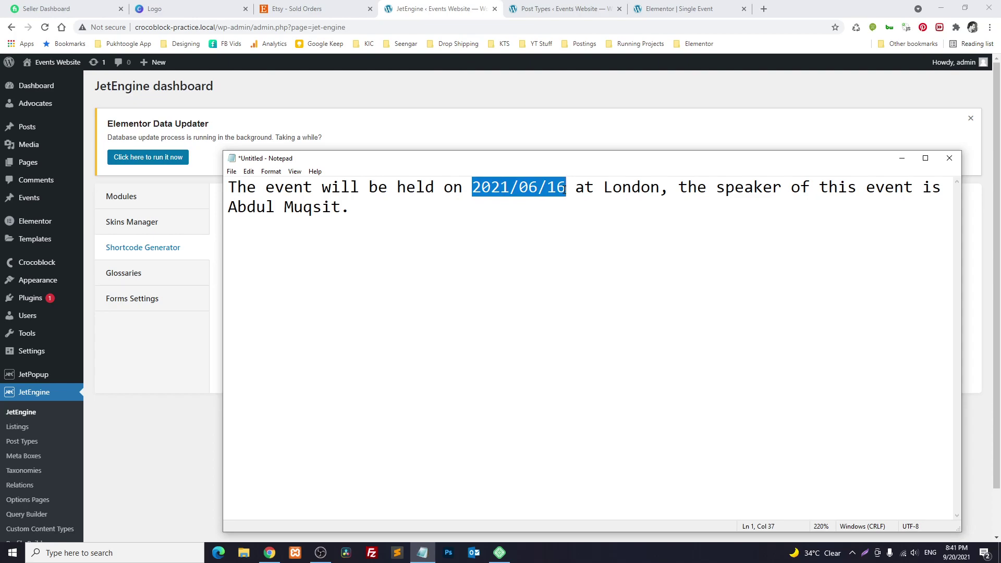
Paste the date shortcode over the date, 'London' and the speaker's name in the sentence
key("ctrl+v")
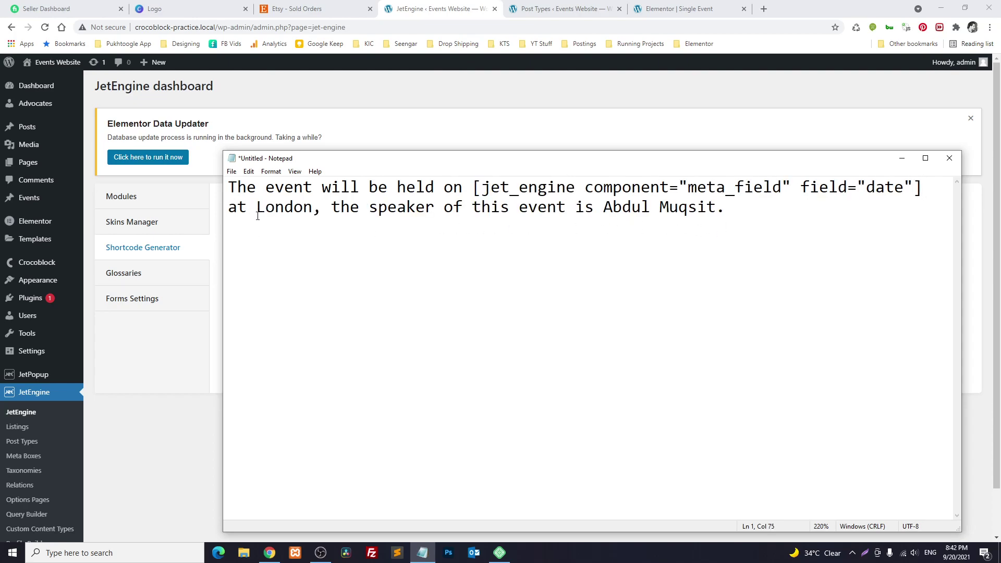
left_click_drag(256, 208, 430, 228)
key("ctrl+v")
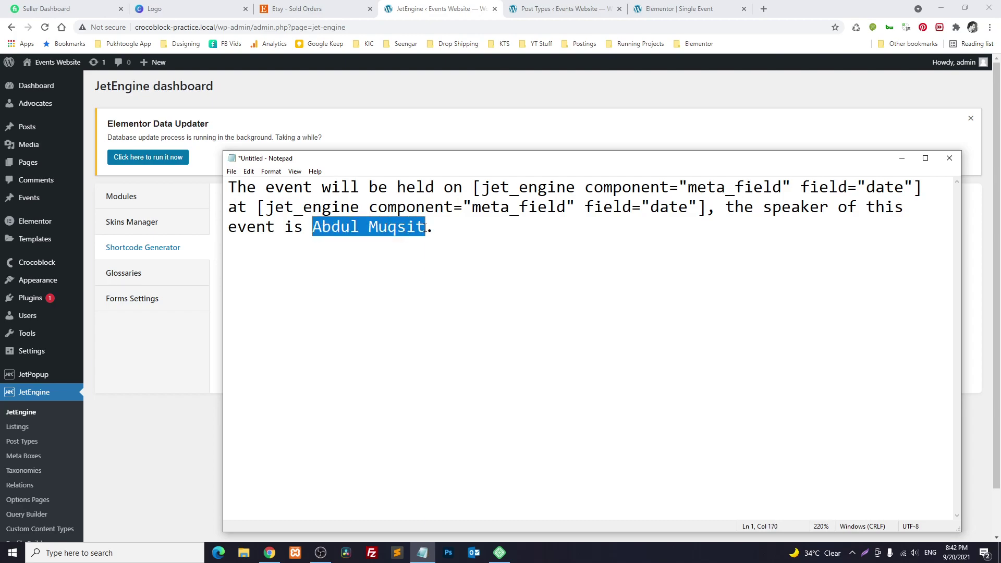
key("ctrl+v")
Change the second and third shortcodes' field names to 'location' and 'speaker', then select the whole sentence
left_click_drag(651, 207, 687, 208)
type("location")
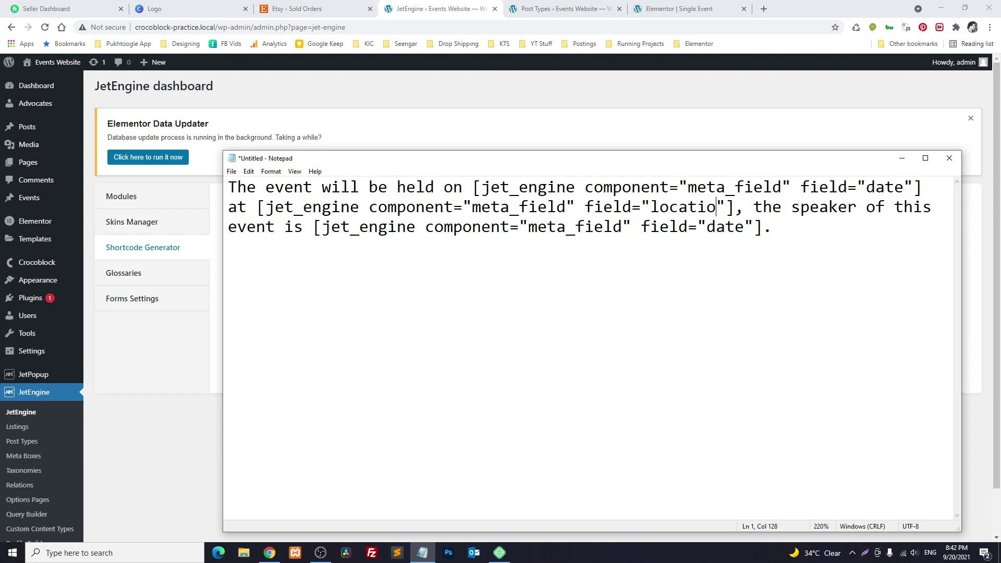
double_click(722, 227)
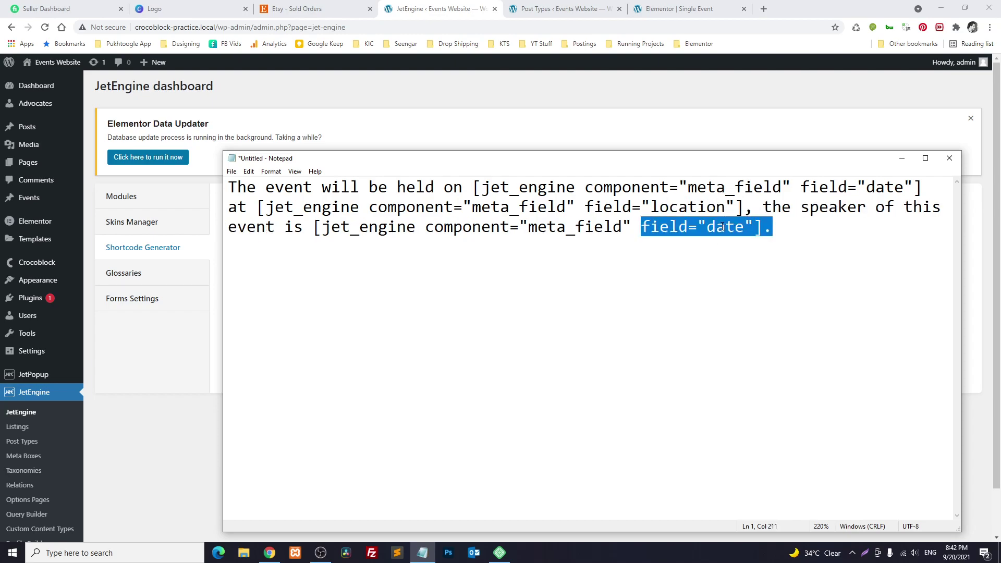
left_click(722, 227)
left_click_drag(706, 227, 745, 226)
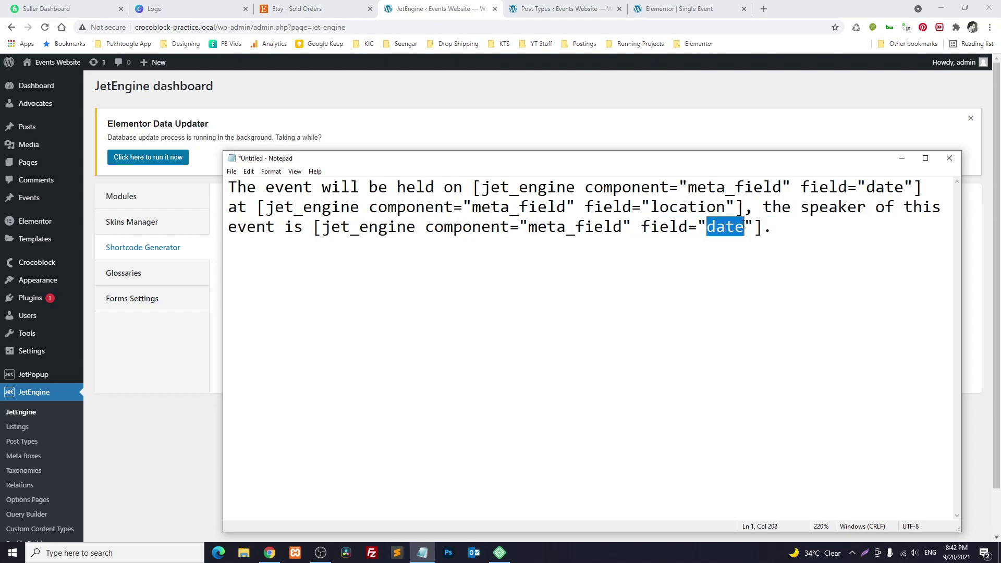
type("speaker")
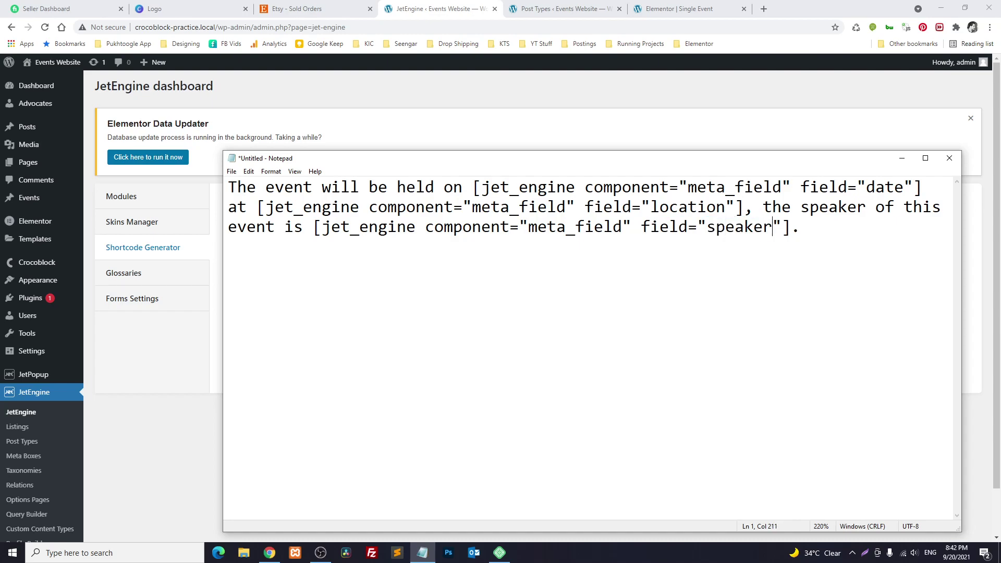
key("ctrl+a")
left_click(188, 424)
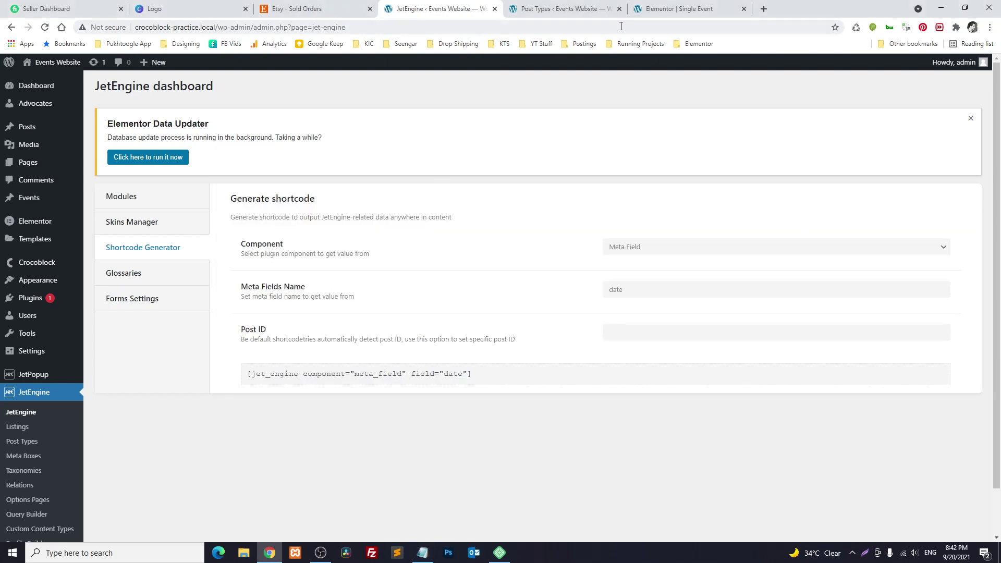
Delete the speaker heading from under the event title
left_click(586, 6)
left_click(672, 8)
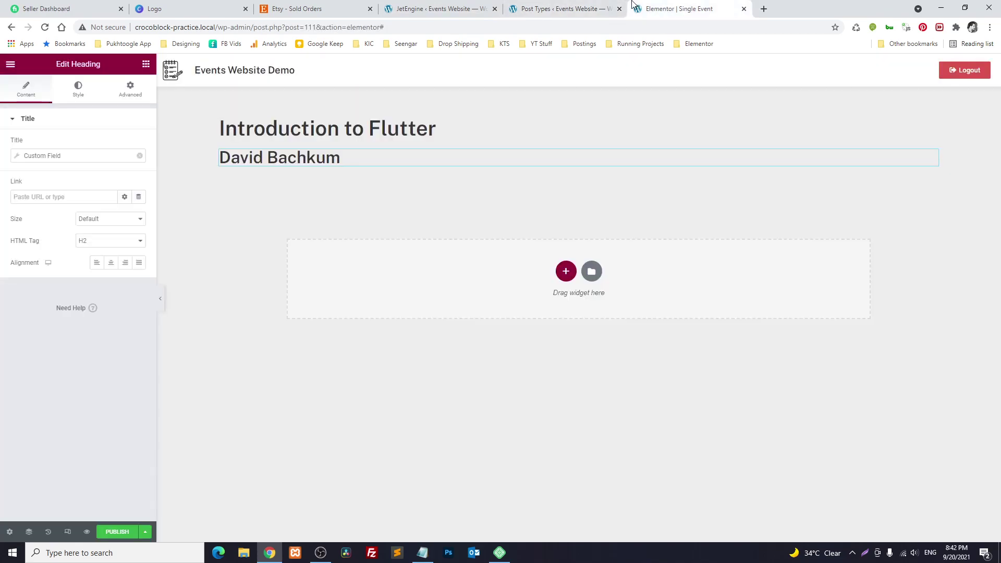
right_click(310, 162)
left_click(337, 310)
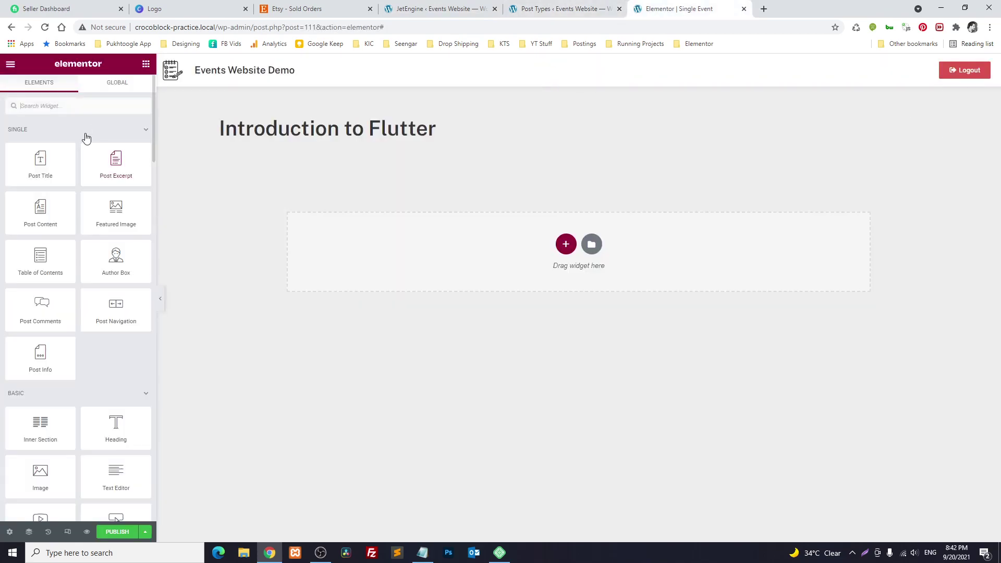
Place a Shortcode widget below the title, paste the shortcode sentence into it, and publish
type("short")
left_click_drag(40, 141, 314, 137)
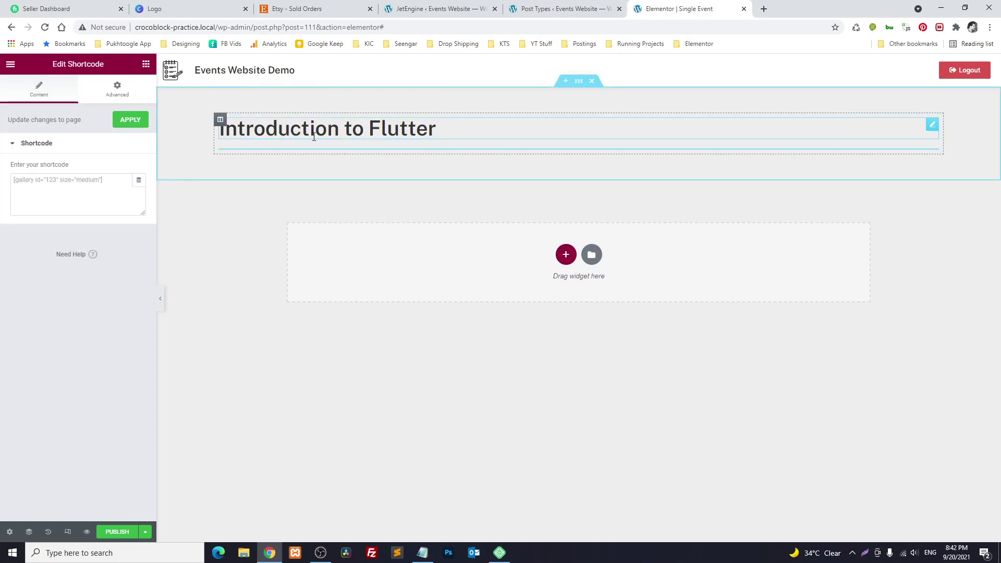
left_click(81, 197)
key("ctrl+v")
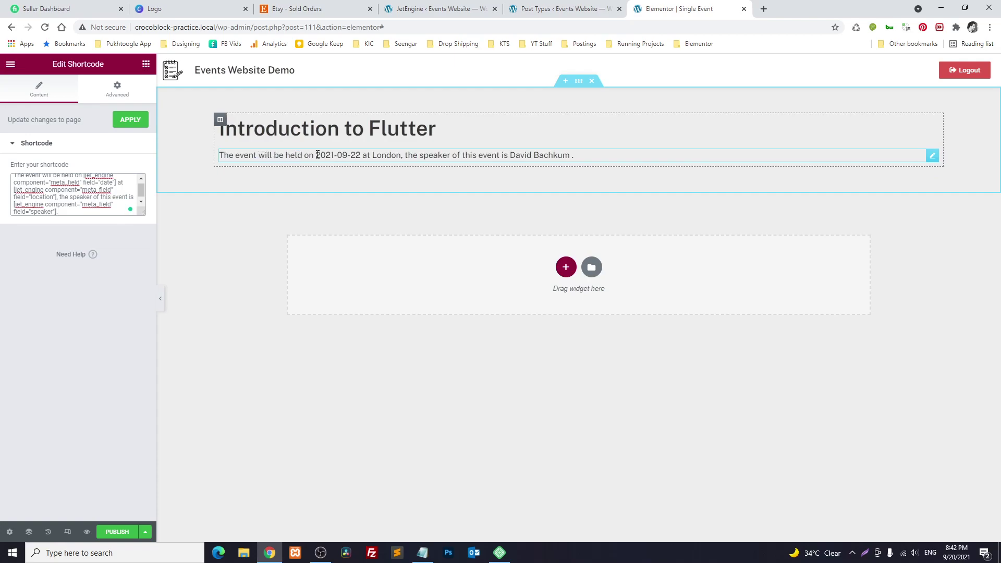
left_click(121, 531)
Add an Events display condition and save to publish the Single Event template
left_click(502, 342)
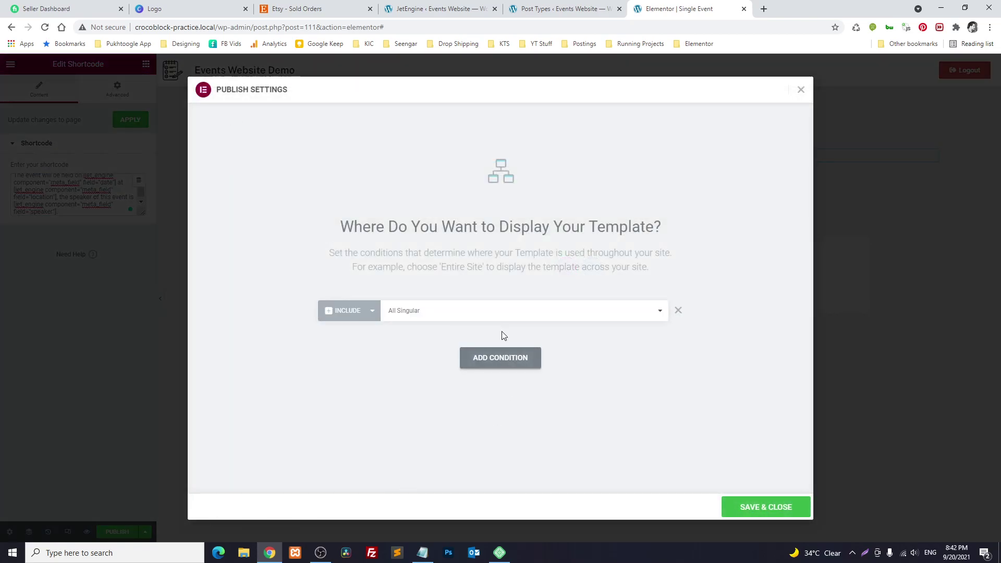
left_click(448, 313)
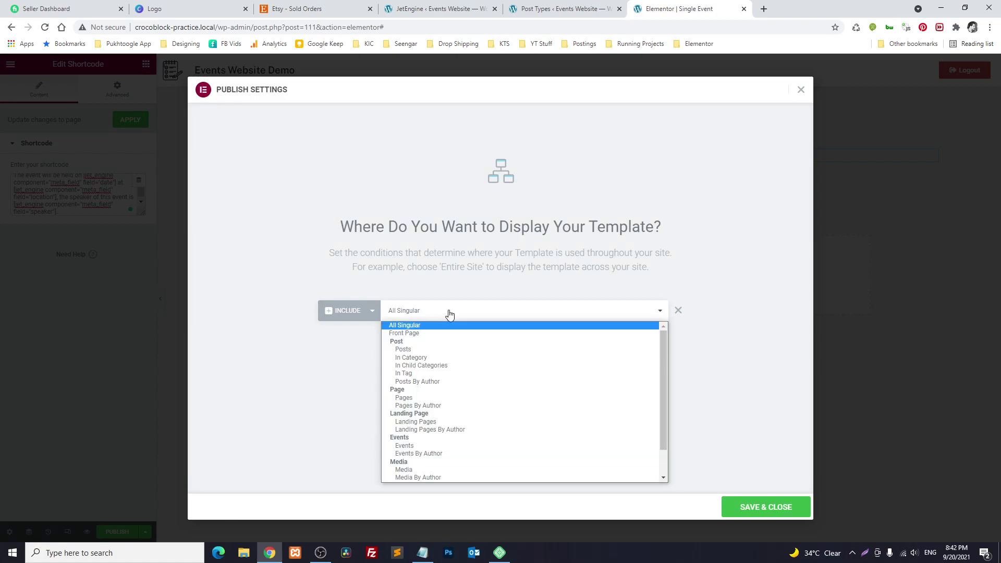
left_click(415, 446)
left_click(773, 505)
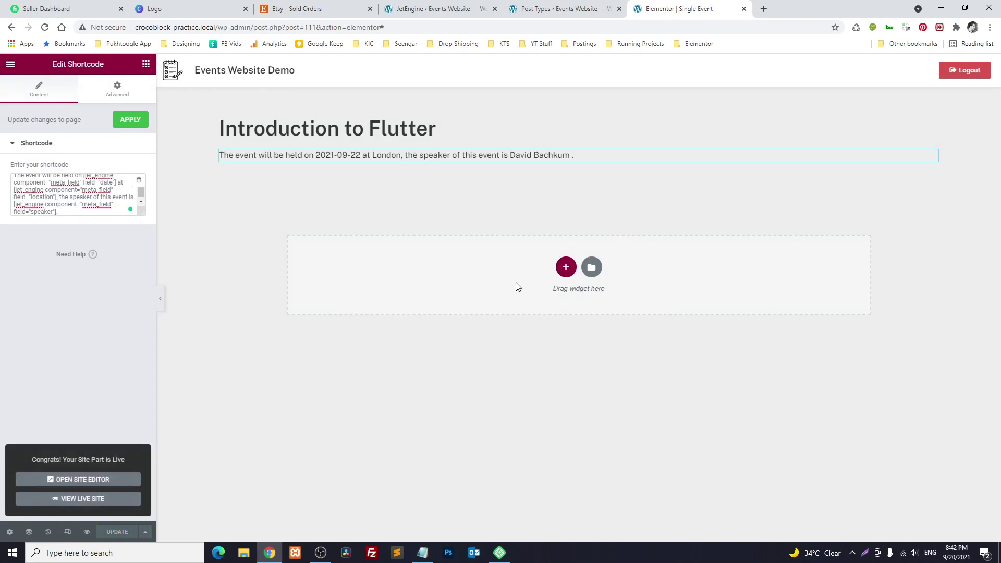
left_click(528, 6)
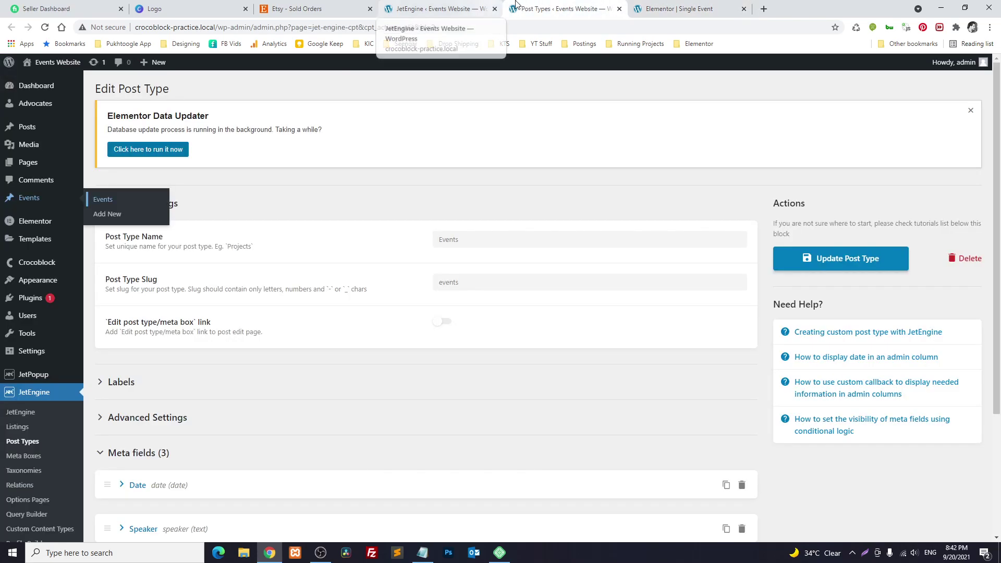
View the live 'Elementor for Advance Users' event page and check its location and speaker
left_click(33, 204)
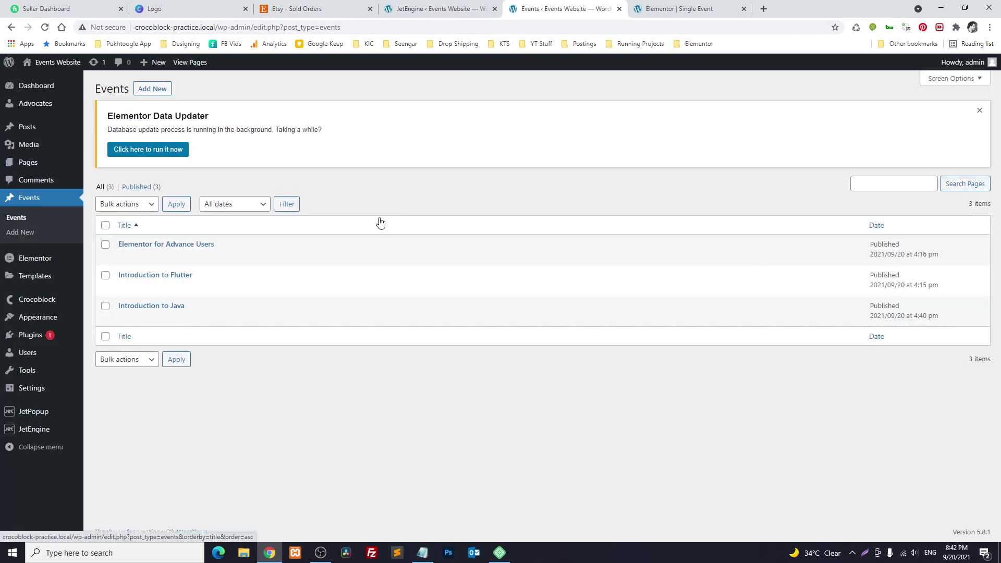
mouse_move(130, 251)
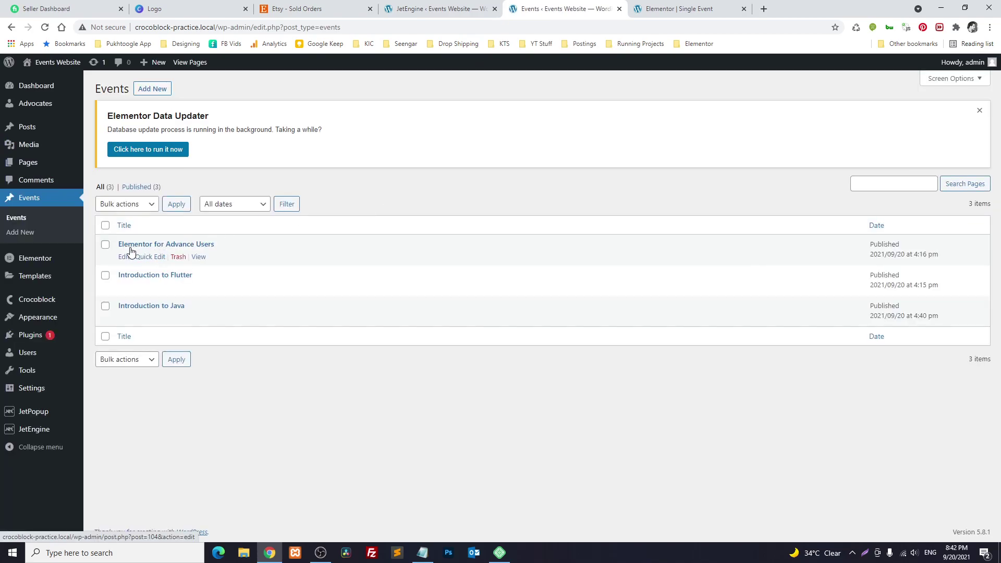
left_click(200, 257, "ctrl")
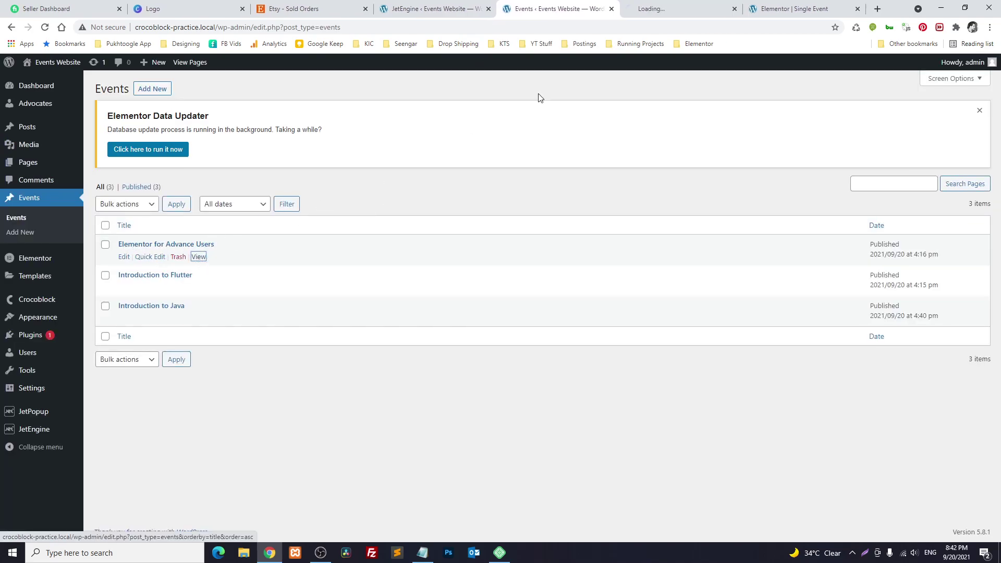
left_click(680, 4)
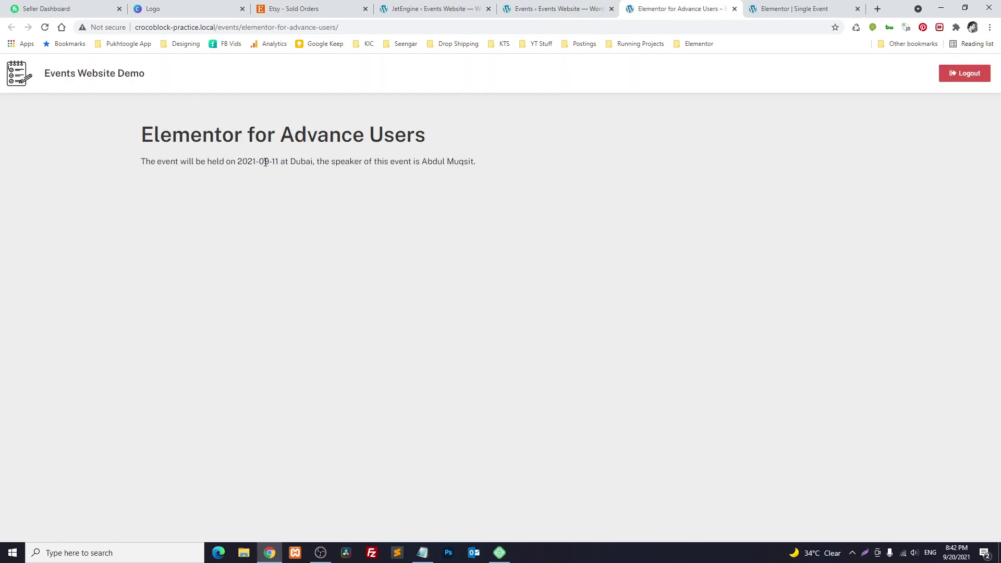
left_click_drag(289, 162, 302, 162)
left_click_drag(422, 161, 469, 162)
left_click(480, 183)
Open the live 'Introduction to Flutter' page and confirm the London location and speaker appear
left_click(558, 9)
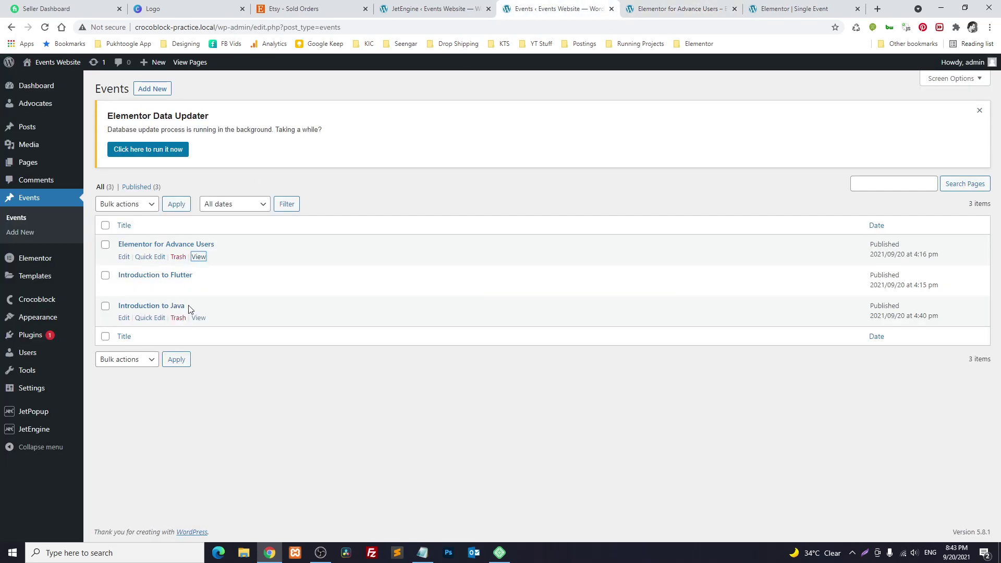
middle_click(199, 287)
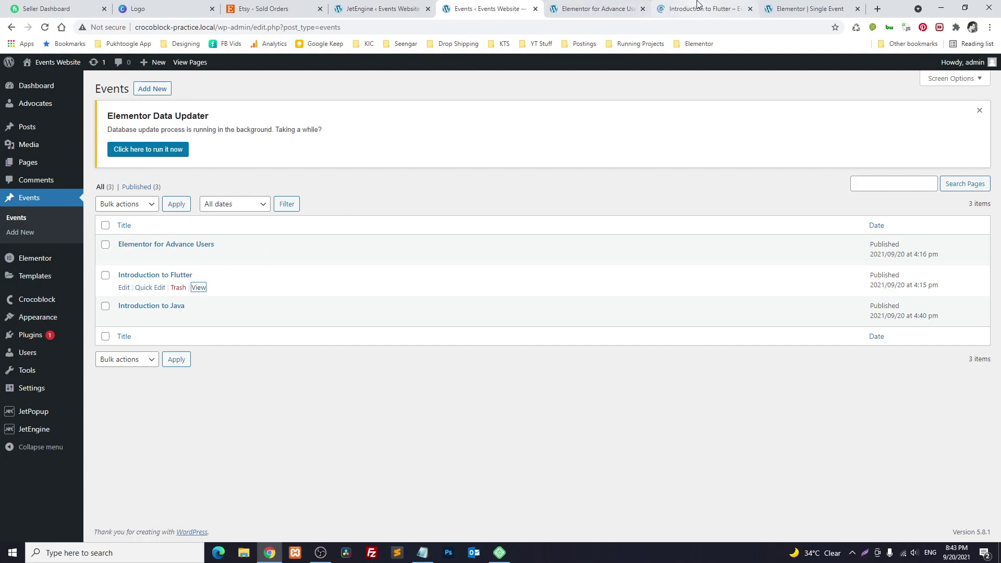
left_click(699, 8)
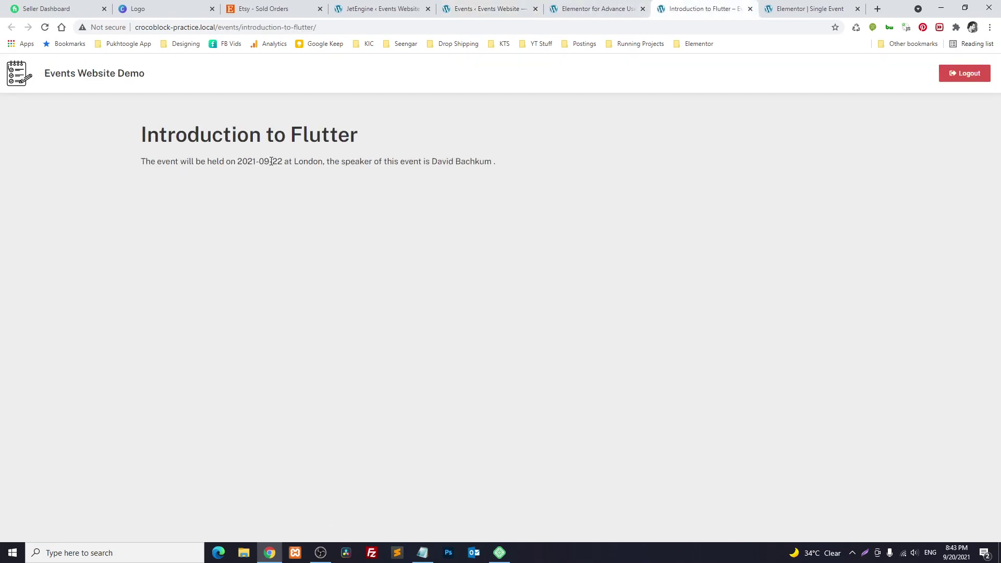
left_click_drag(294, 163, 309, 163)
left_click_drag(433, 161, 496, 160)
left_click(486, 244)
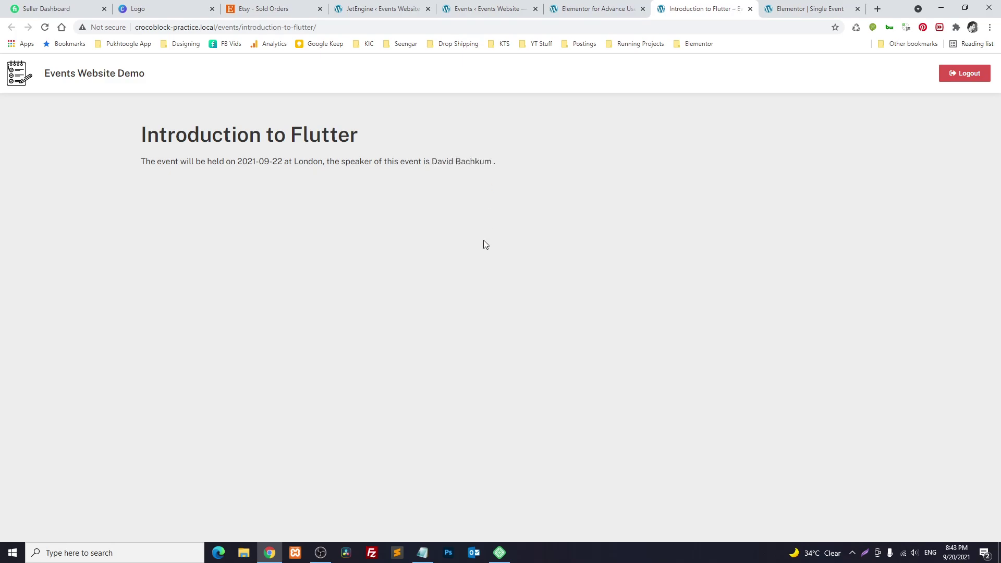